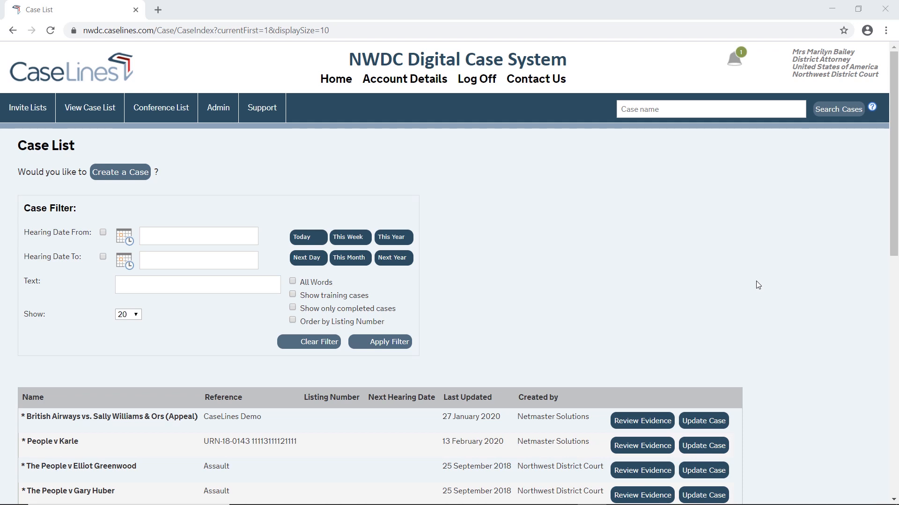
# Open the evidence of the second case in the case list for review
pyautogui.scroll(-4, 758, 285)
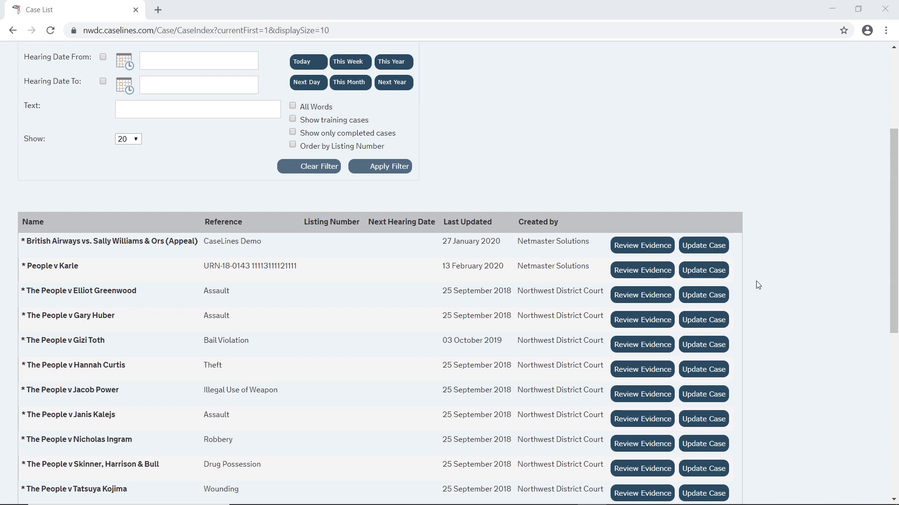
pyautogui.click(639, 270)
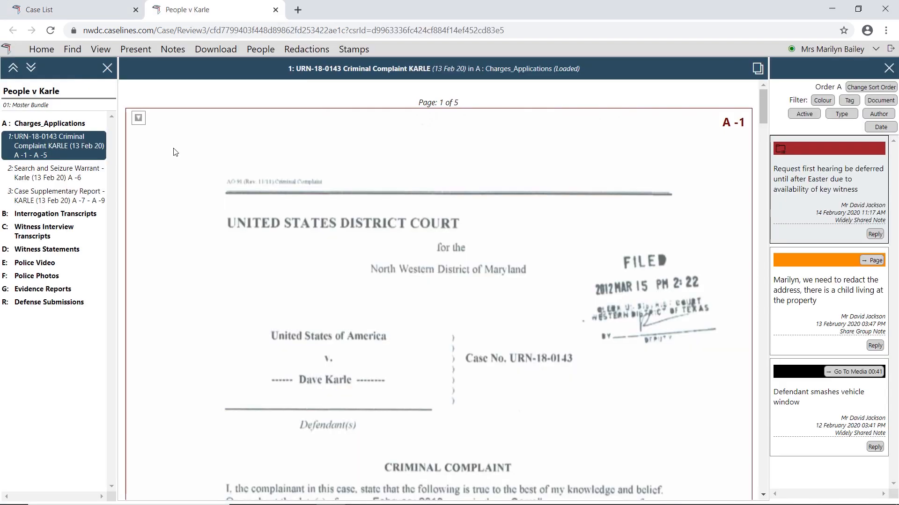
pyautogui.scroll(-1, 176, 180)
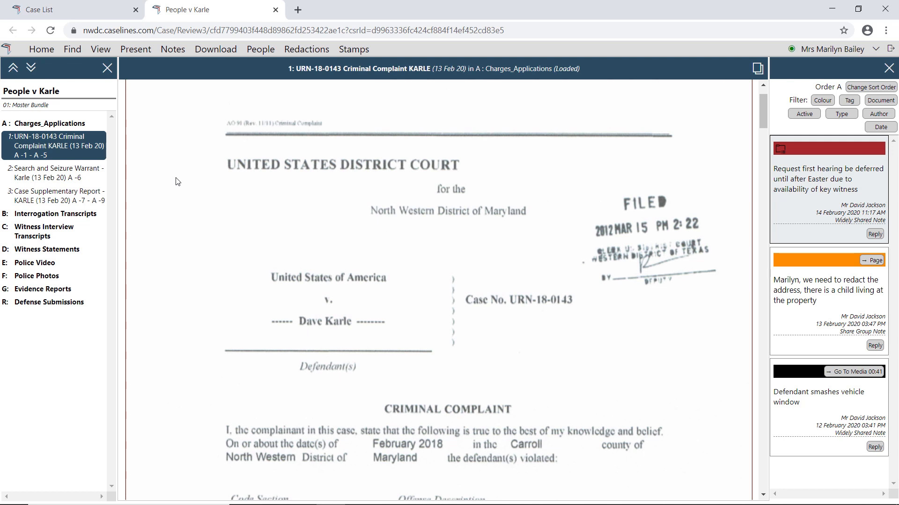
pyautogui.click(52, 55)
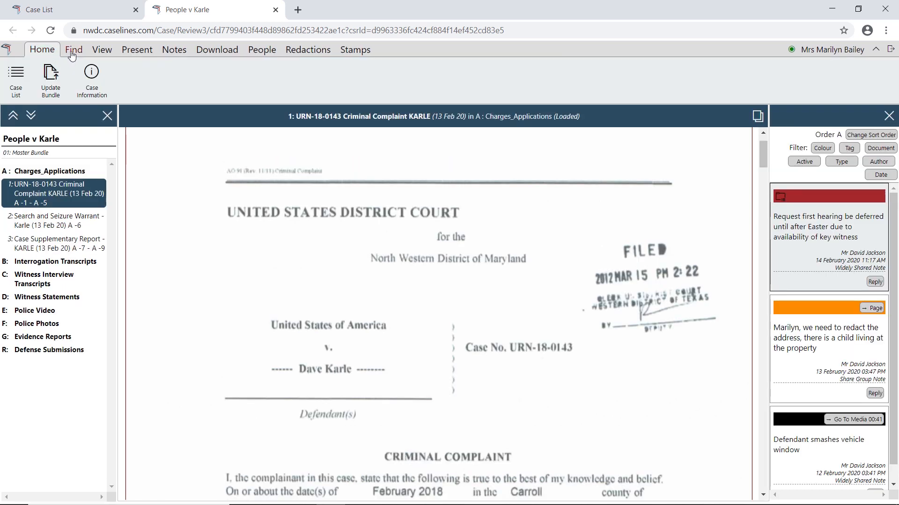
pyautogui.click(72, 51)
pyautogui.click(100, 52)
pyautogui.click(173, 51)
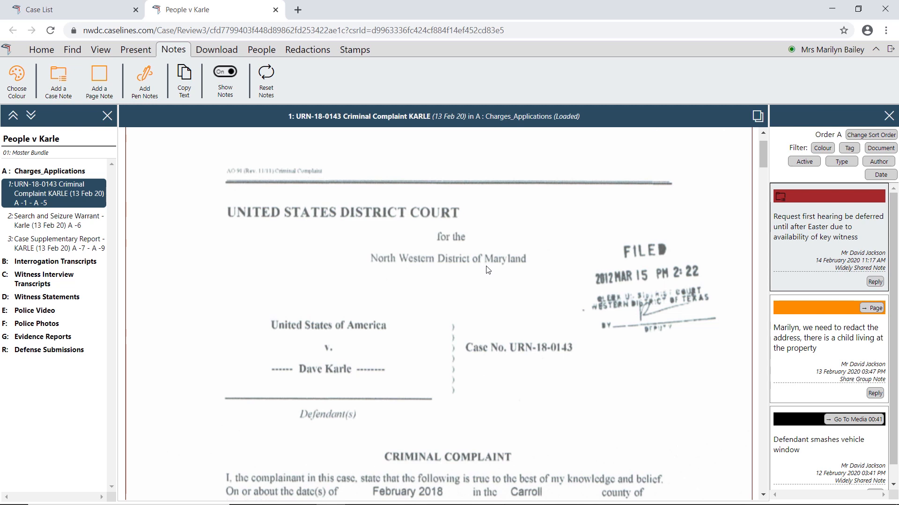
# Read the criminal complaint's offense details, open the first document under Witness Statements, and look through that section's document list
pyautogui.scroll(-5, 572, 390)
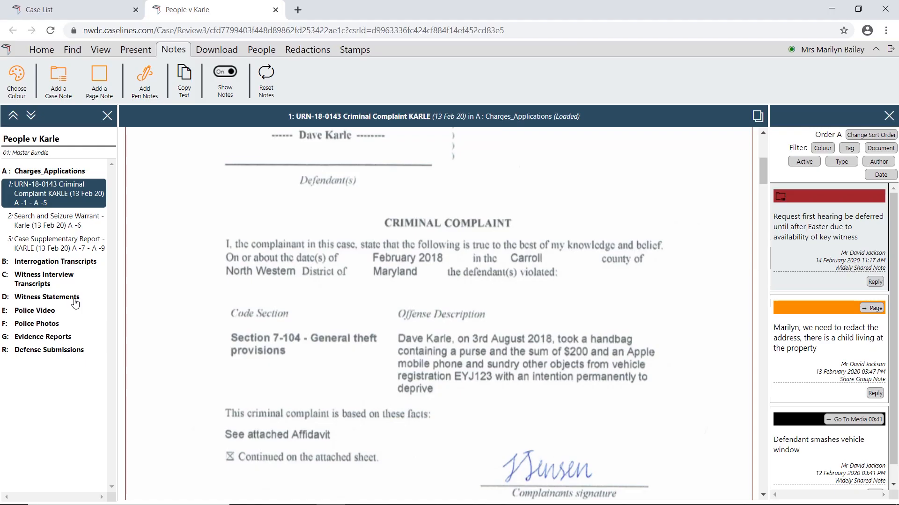
pyautogui.click(70, 298)
pyautogui.click(67, 322)
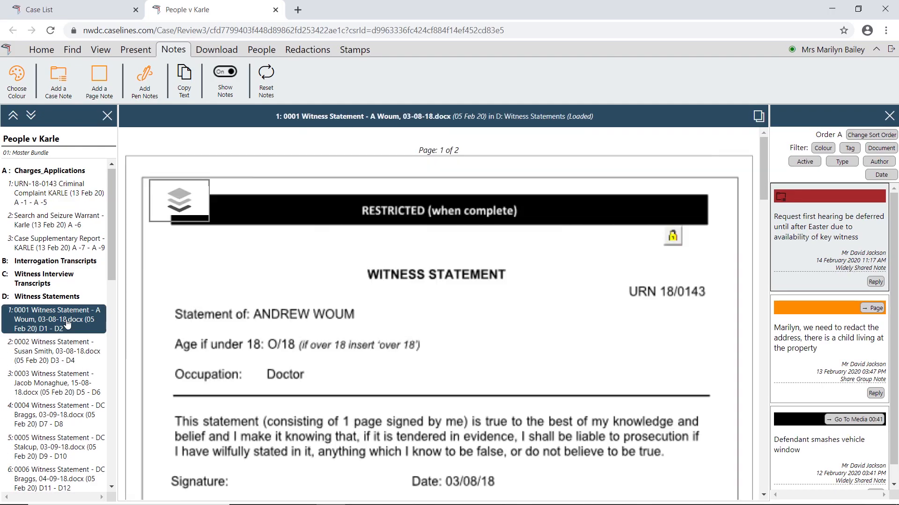
pyautogui.scroll(-3, 79, 380)
pyautogui.scroll(-5, 80, 380)
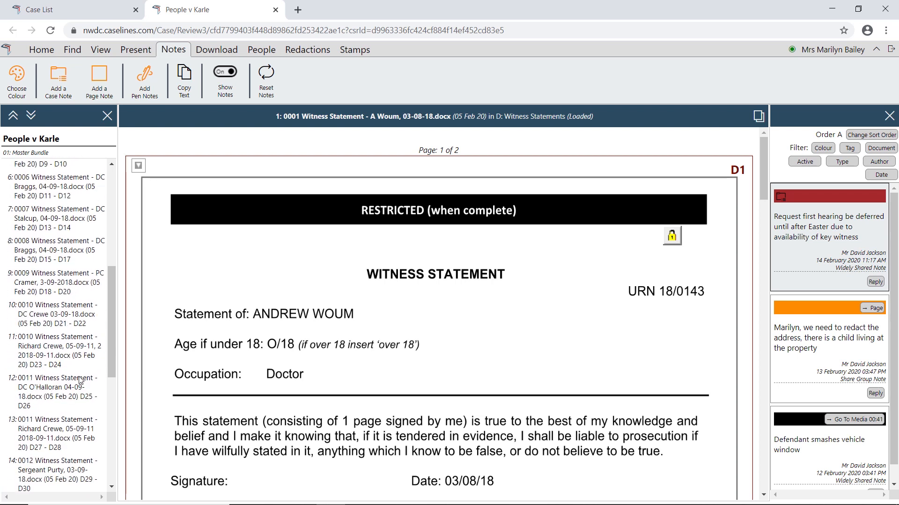
pyautogui.scroll(8, 79, 380)
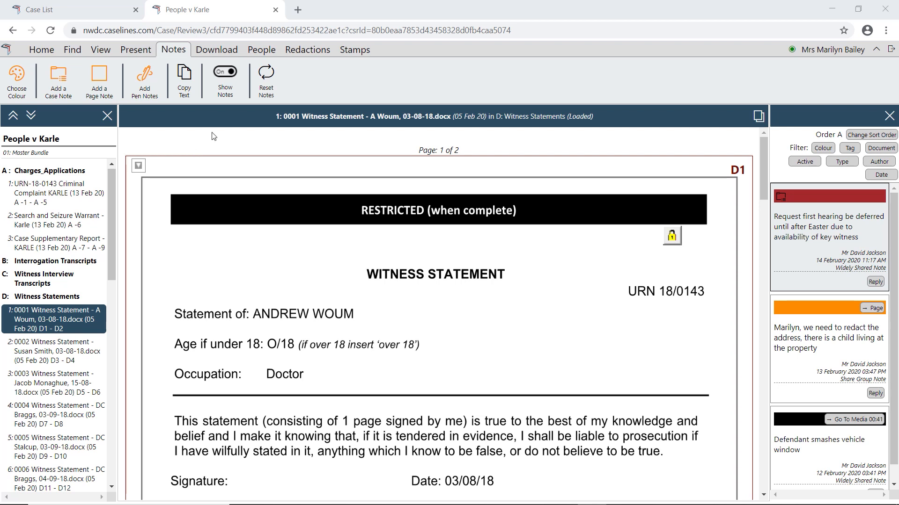
# Run Search and Redact across the case documents for the investigating officer's surname and review the matches
pyautogui.click(309, 51)
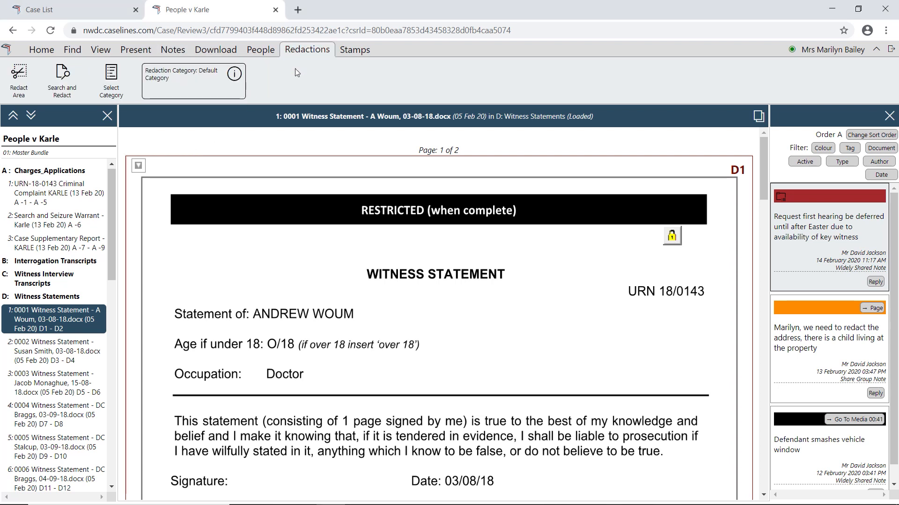
pyautogui.click(65, 89)
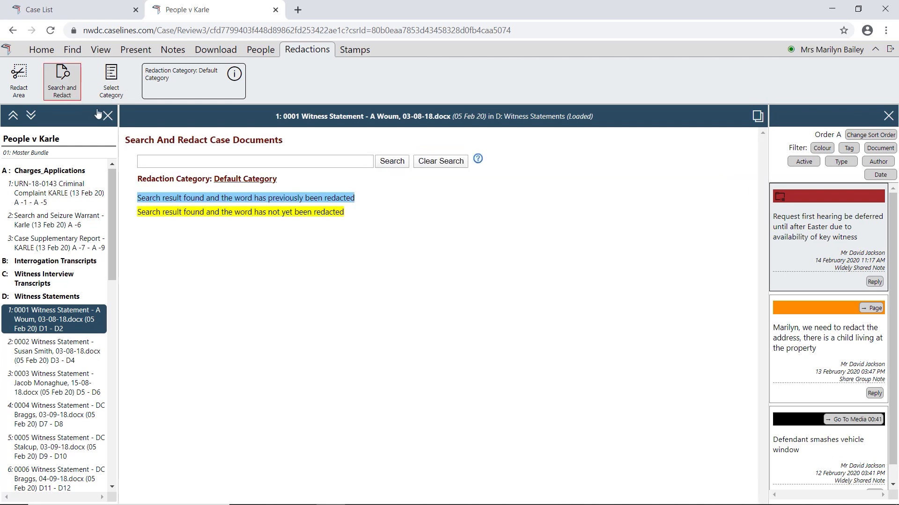
pyautogui.write('Braggs')
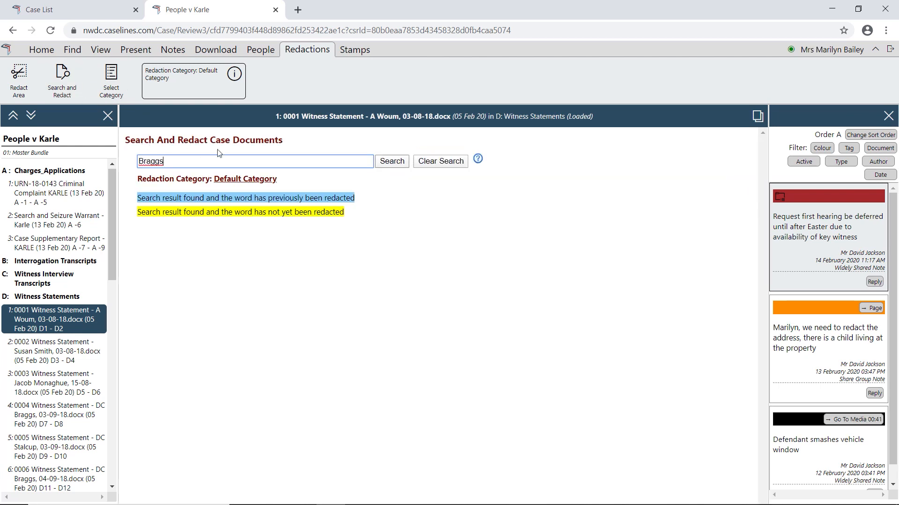
pyautogui.click(402, 164)
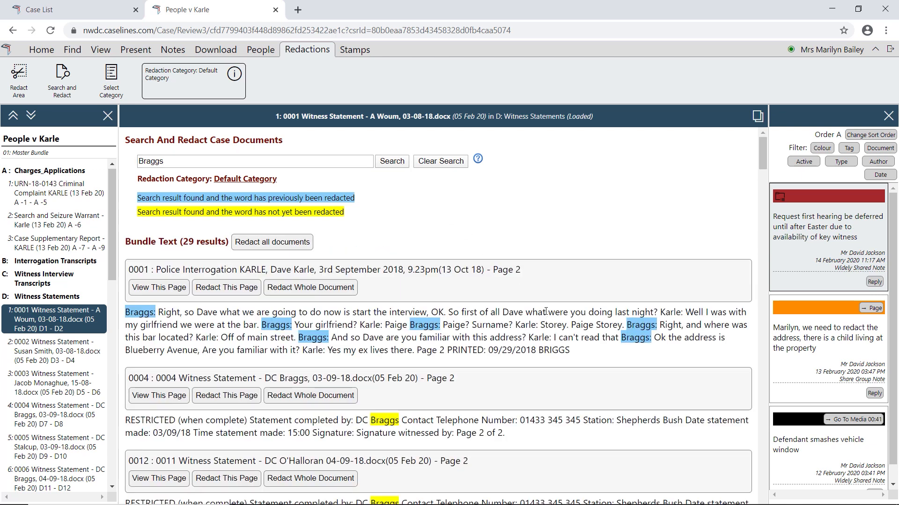
pyautogui.scroll(-1, 546, 311)
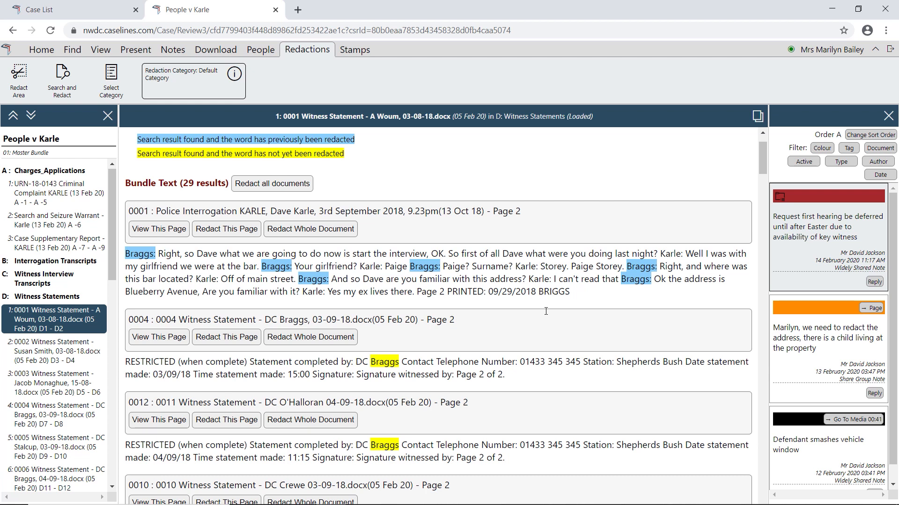
pyautogui.scroll(-2, 545, 311)
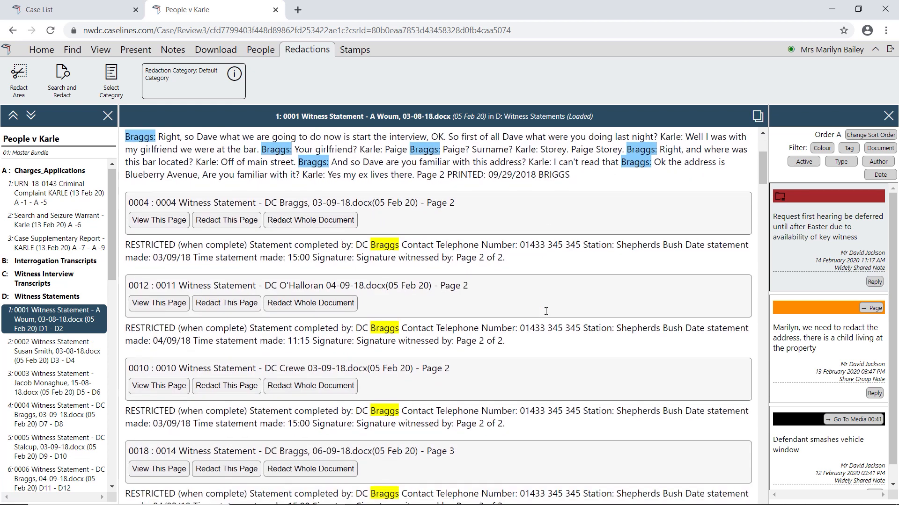
pyautogui.scroll(-1, 546, 311)
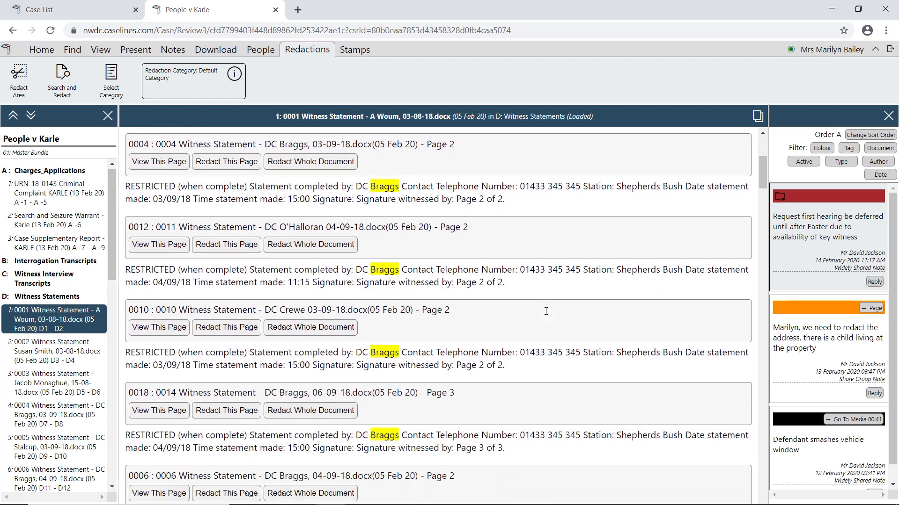
pyautogui.scroll(4, 546, 314)
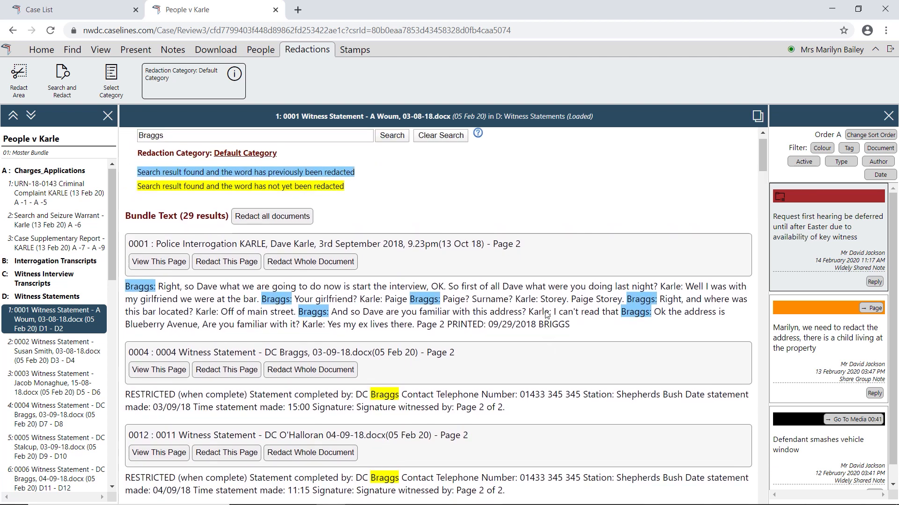
pyautogui.scroll(1, 546, 315)
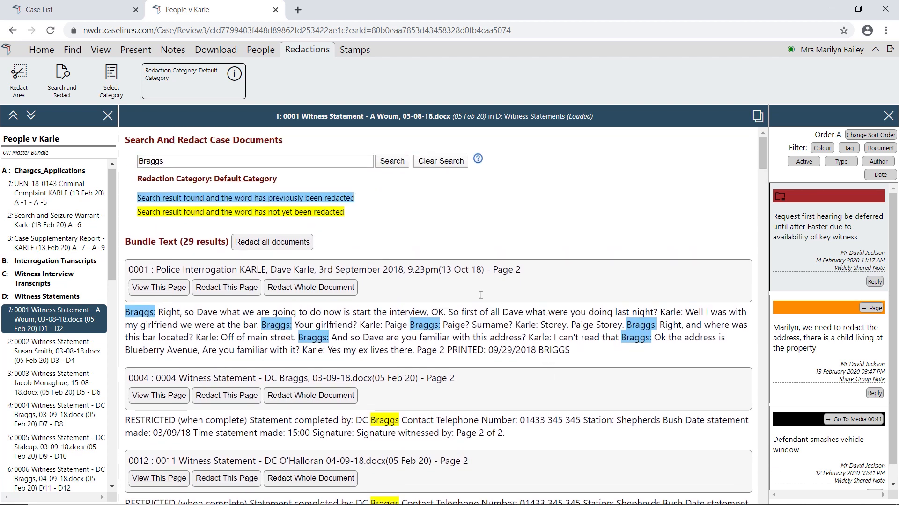
# Redact the officer's surname in all documents of the case and check the highlighted matches
pyautogui.click(272, 242)
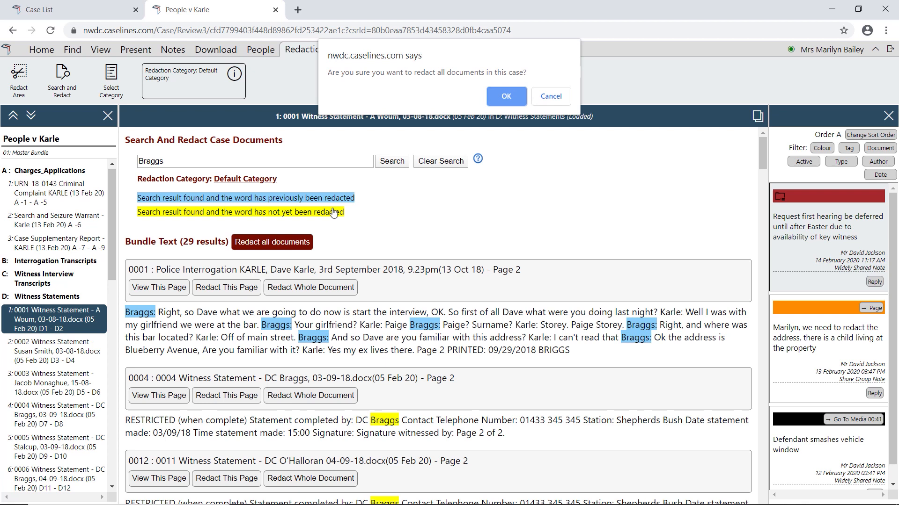
pyautogui.click(505, 96)
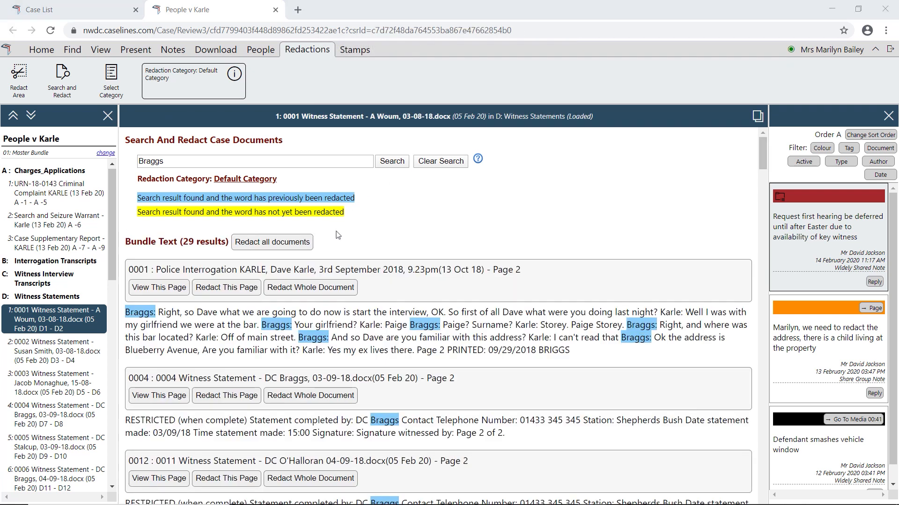
pyautogui.scroll(-8, 344, 236)
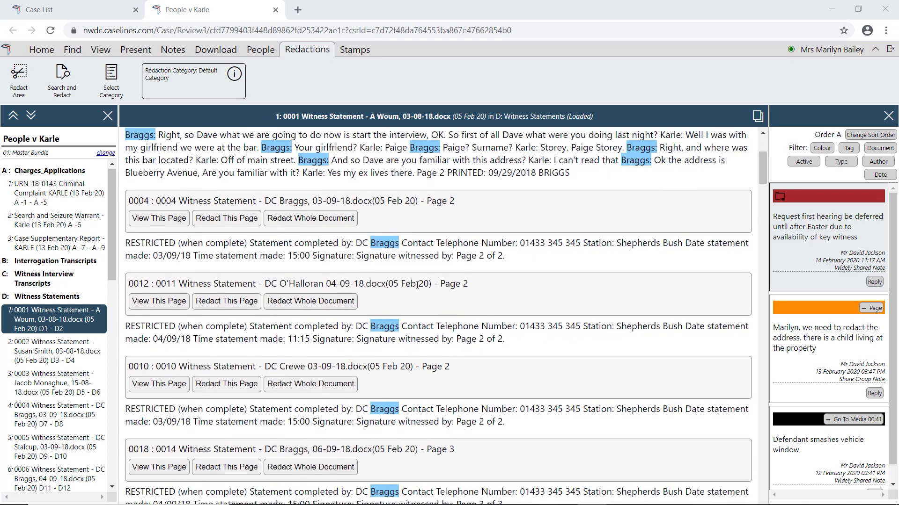
pyautogui.scroll(6, 417, 285)
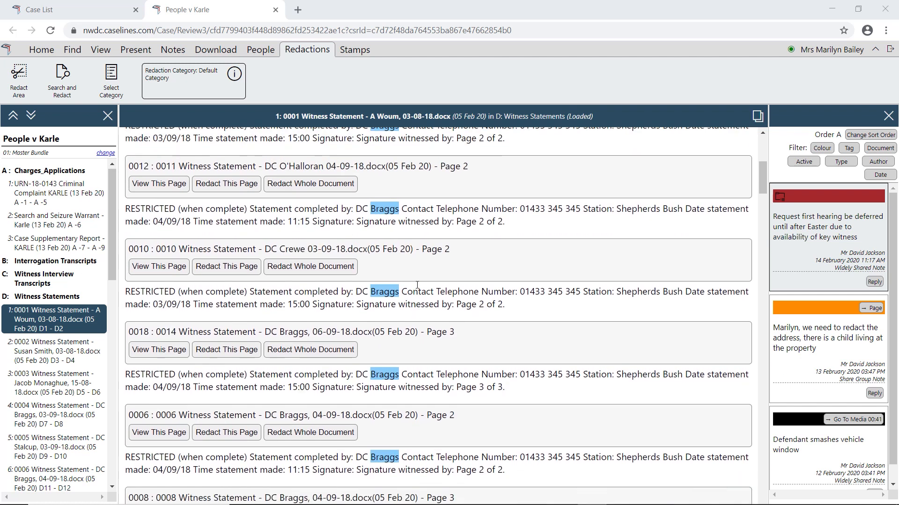
pyautogui.scroll(3, 417, 285)
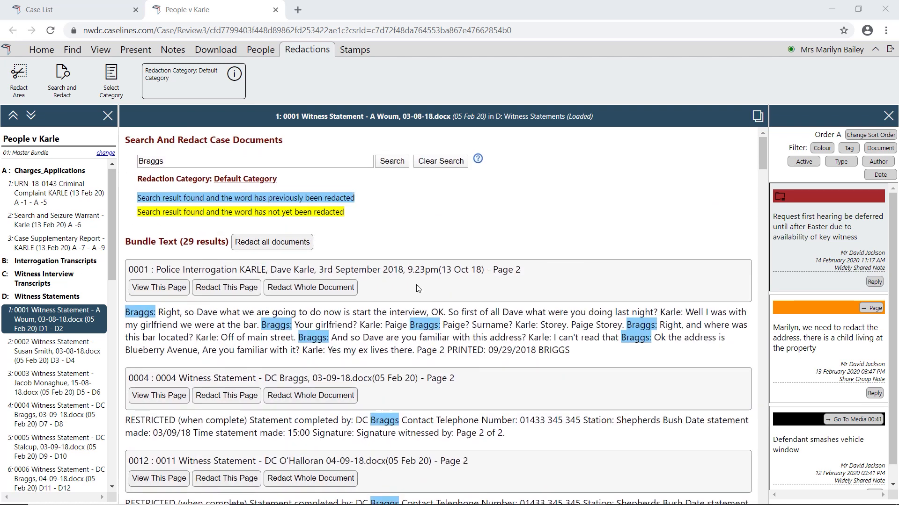
# Open the Case Supplementary Report under Charges_Applications and examine its victim and offender details
pyautogui.click(84, 251)
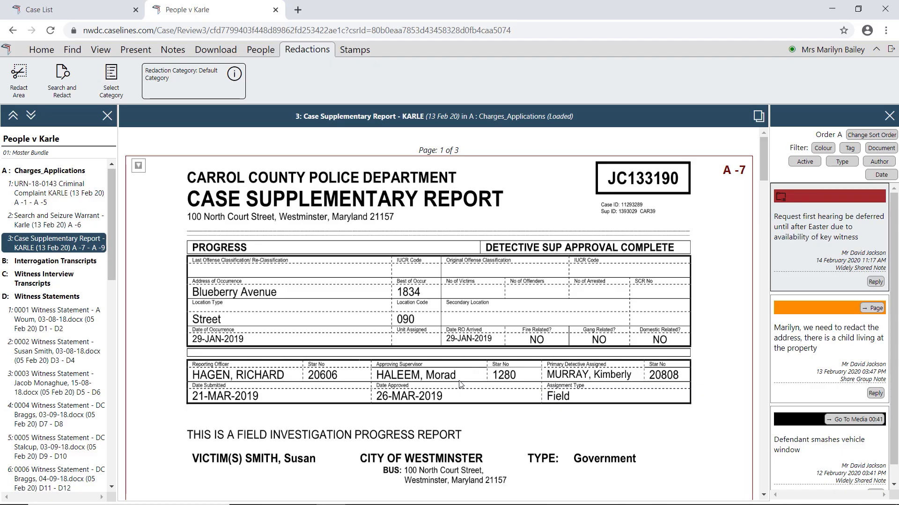
pyautogui.scroll(-3, 460, 383)
pyautogui.scroll(-3, 461, 384)
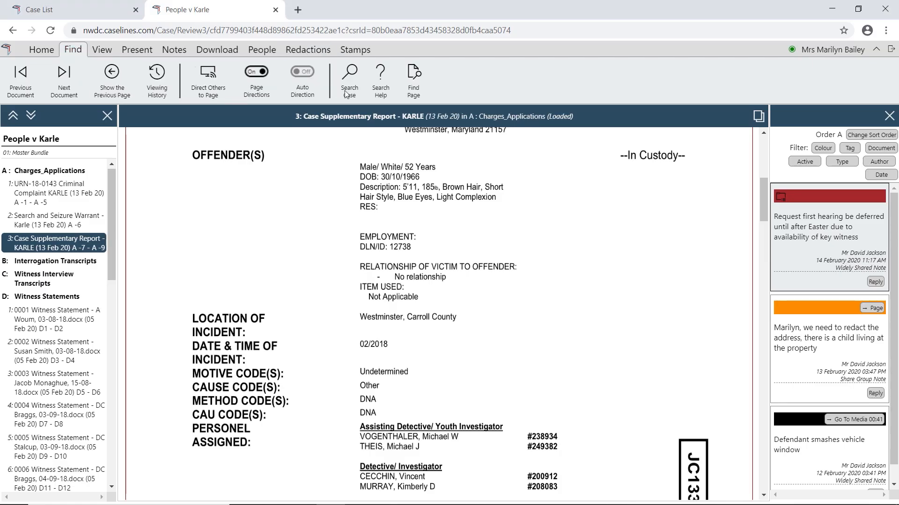
# Search the case documents for "Westminster" and look through the document text results
pyautogui.click(346, 94)
pyautogui.click(141, 159)
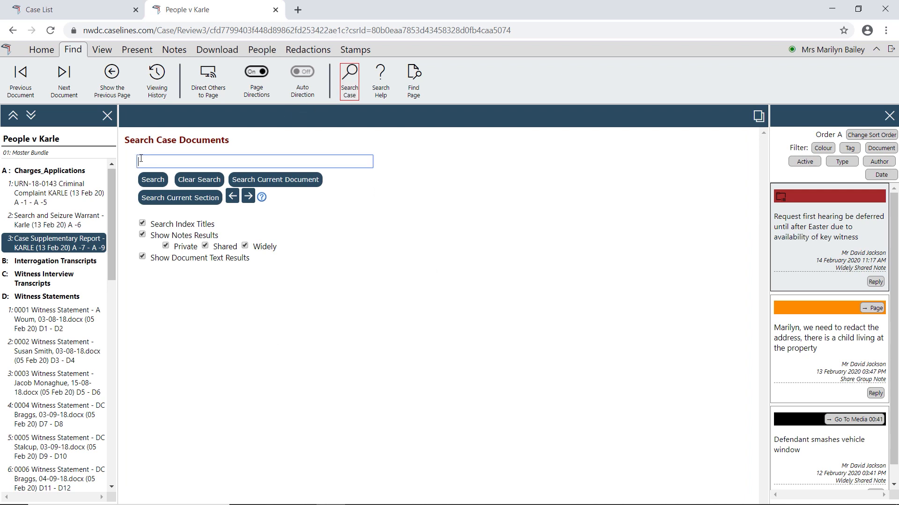
pyautogui.write('Westminster')
pyautogui.click(147, 183)
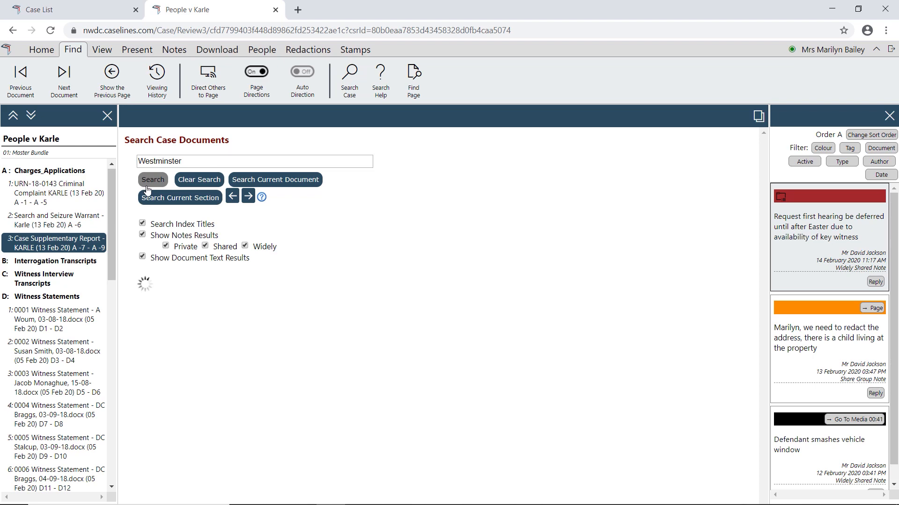
pyautogui.scroll(-10, 626, 373)
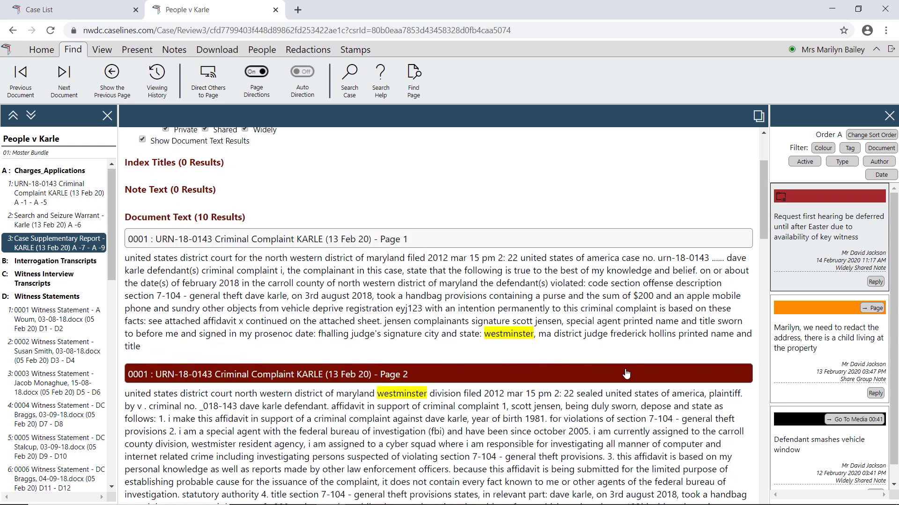
pyautogui.scroll(-15, 625, 373)
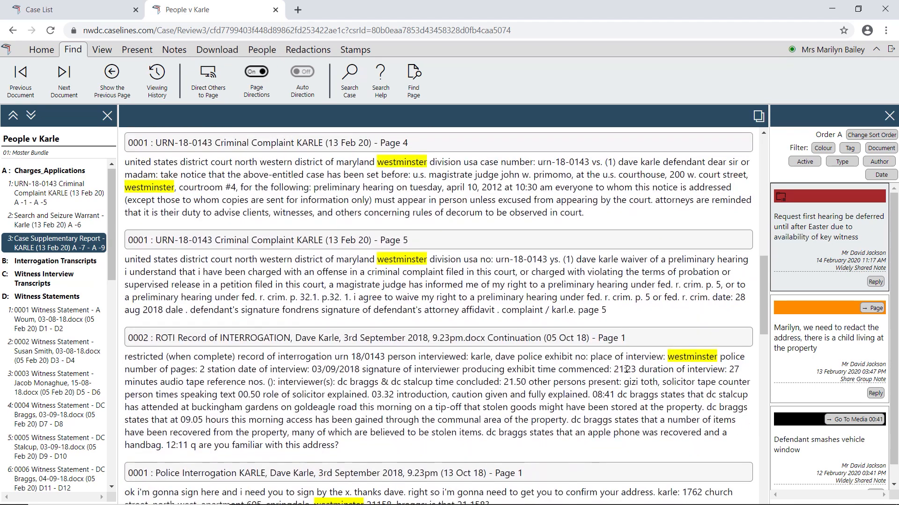
pyautogui.scroll(-6, 626, 369)
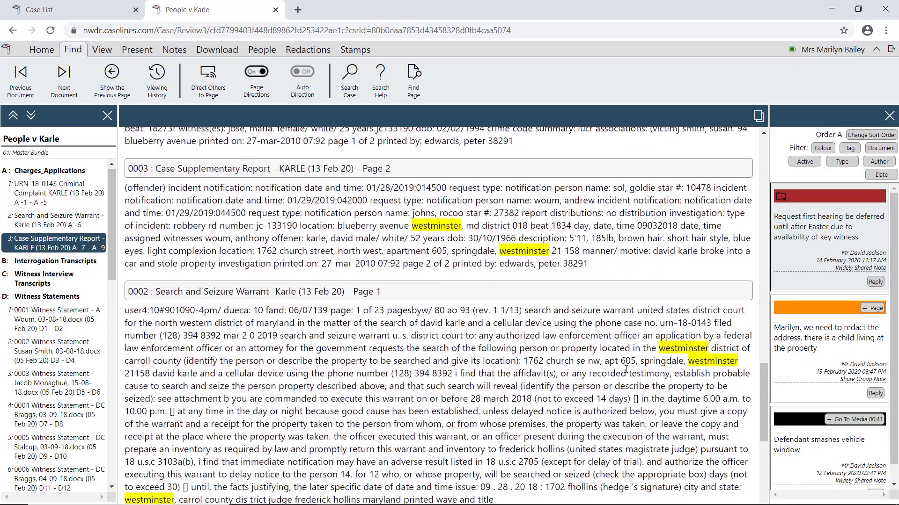
# Examine the highlighted Westminster matches in the Search and Seizure Warrant and on page 1 of the police interrogation transcript
pyautogui.click(287, 231)
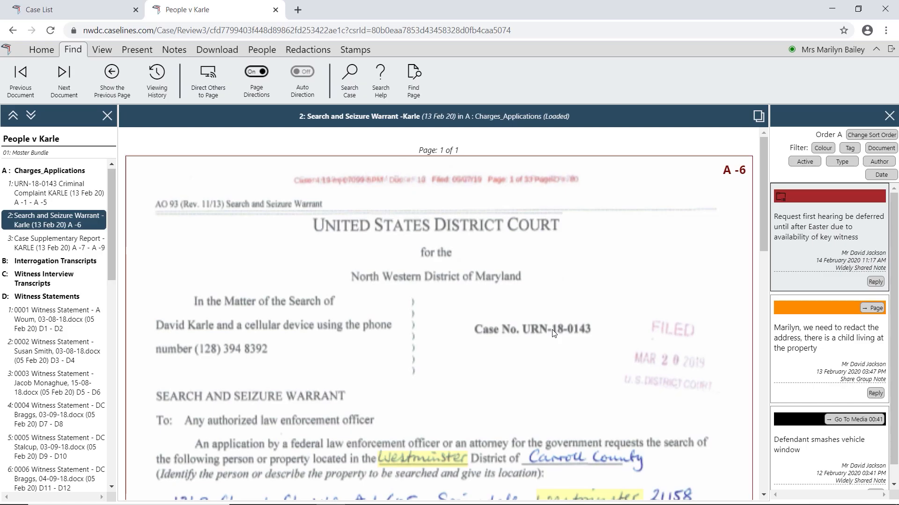
pyautogui.scroll(-4, 553, 333)
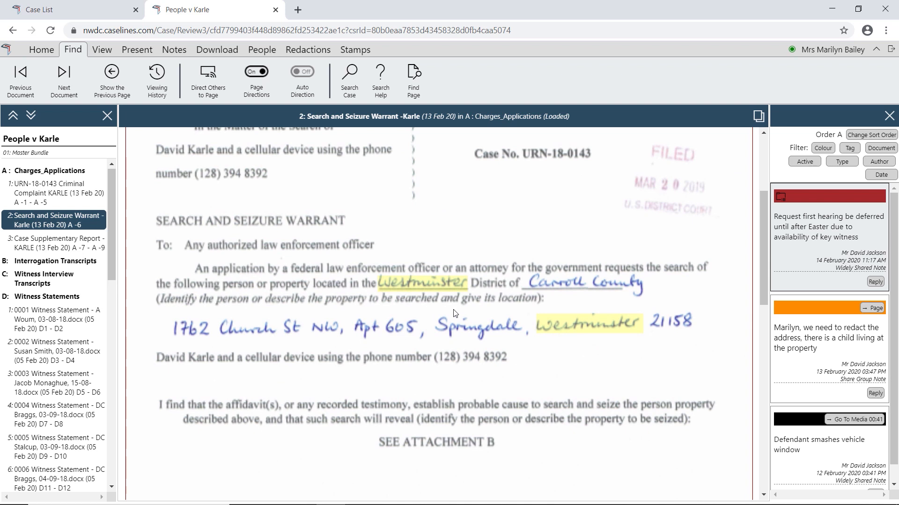
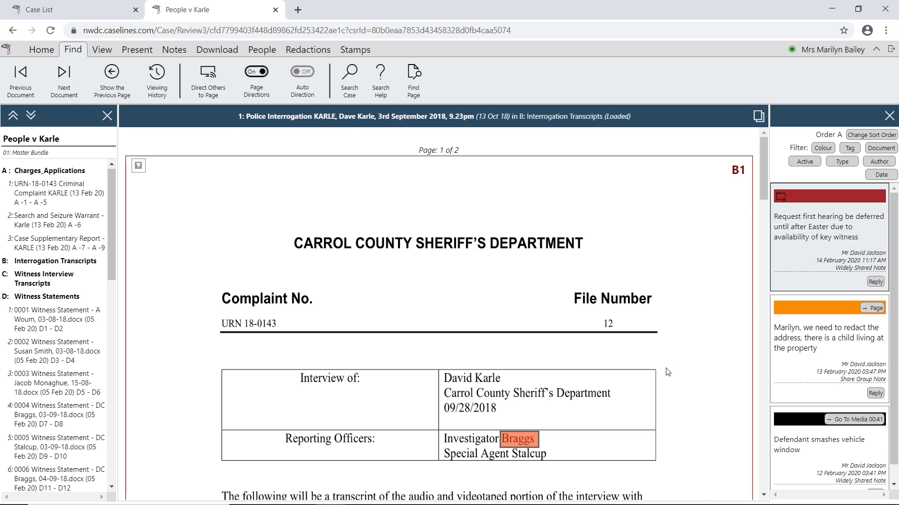
pyautogui.scroll(-12, 667, 372)
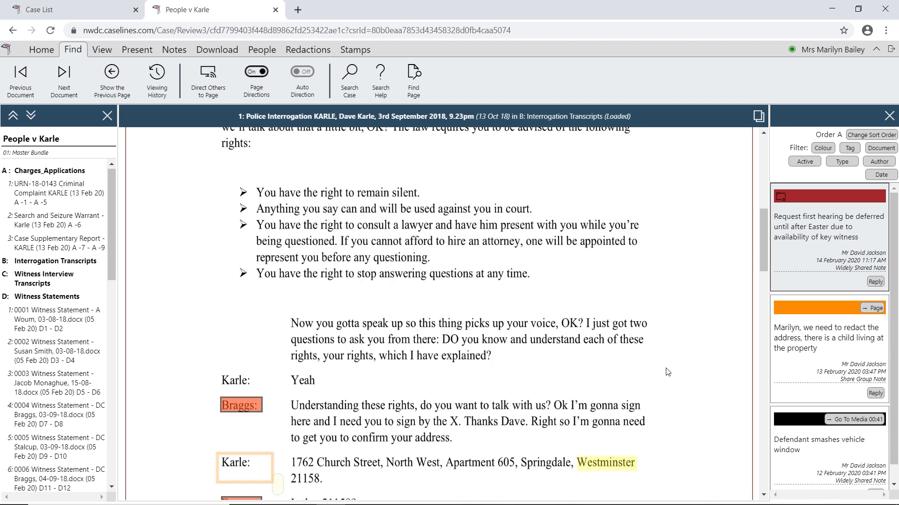
pyautogui.scroll(-1, 667, 372)
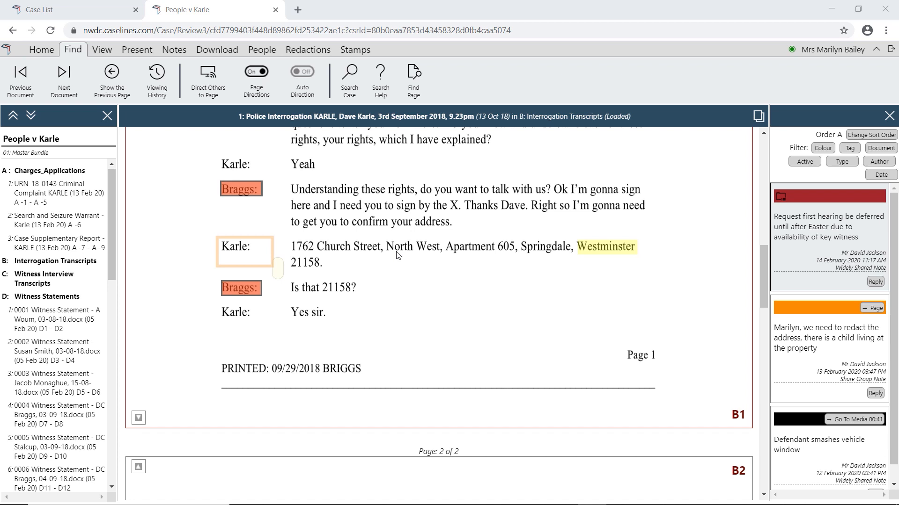
# Redact the full address given in the answer on page 1 of the police interrogation transcript under the Personal Data category
pyautogui.click(307, 52)
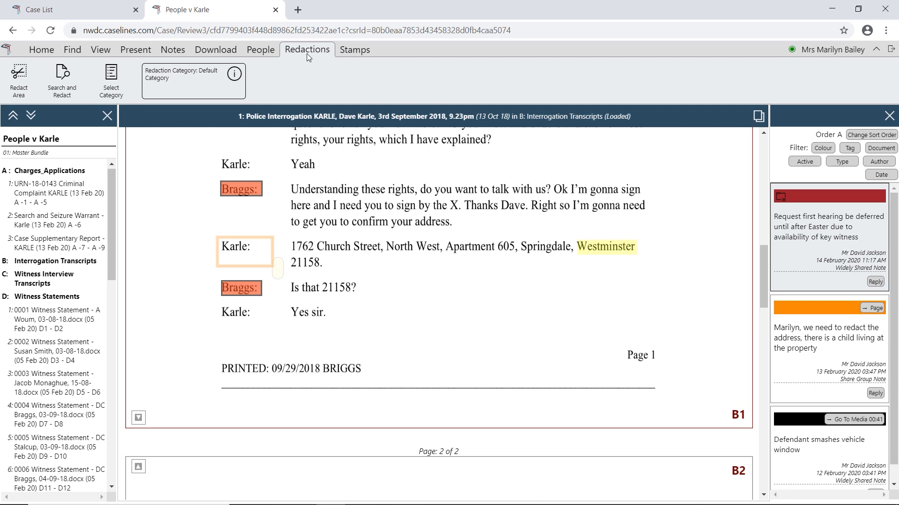
pyautogui.click(111, 77)
pyautogui.click(371, 124)
pyautogui.click(514, 264)
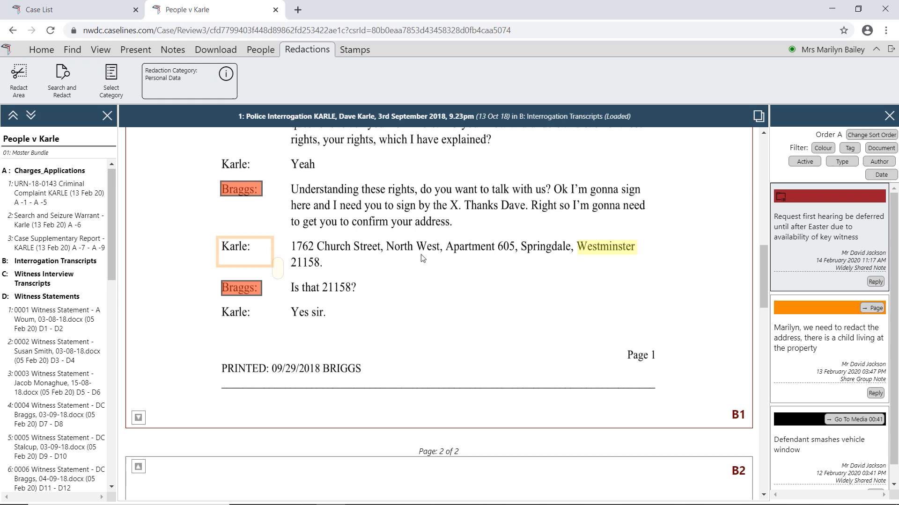
pyautogui.click(18, 80)
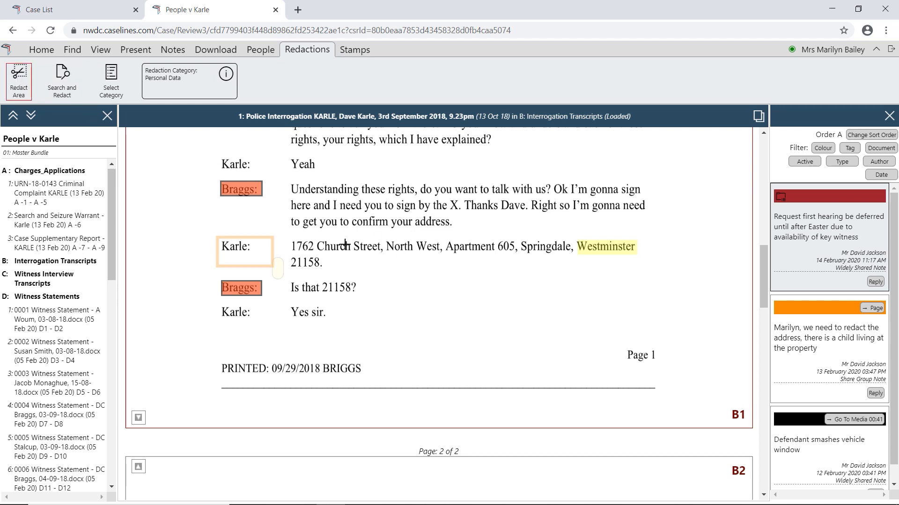
pyautogui.moveTo(288, 240); pyautogui.dragTo(643, 275)
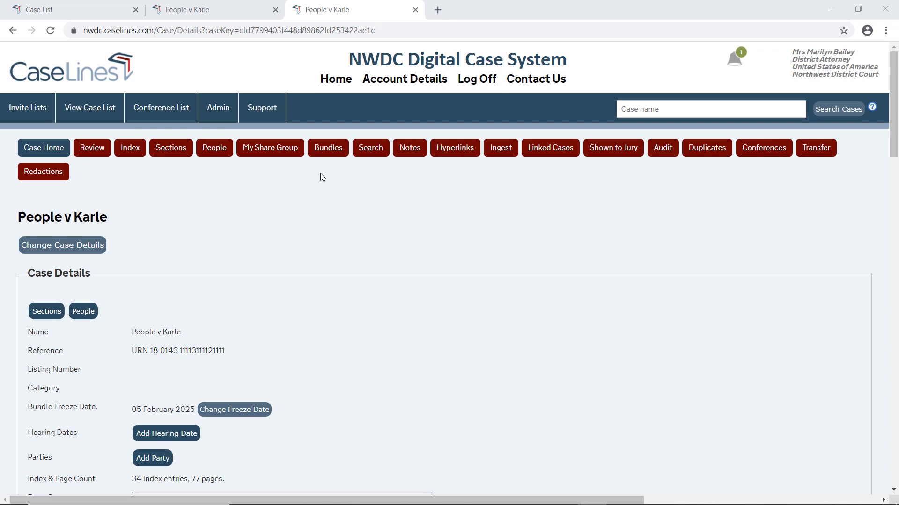
# Create a new bundle for the case with index B and the name "Defense Discovery"
pyautogui.click(326, 152)
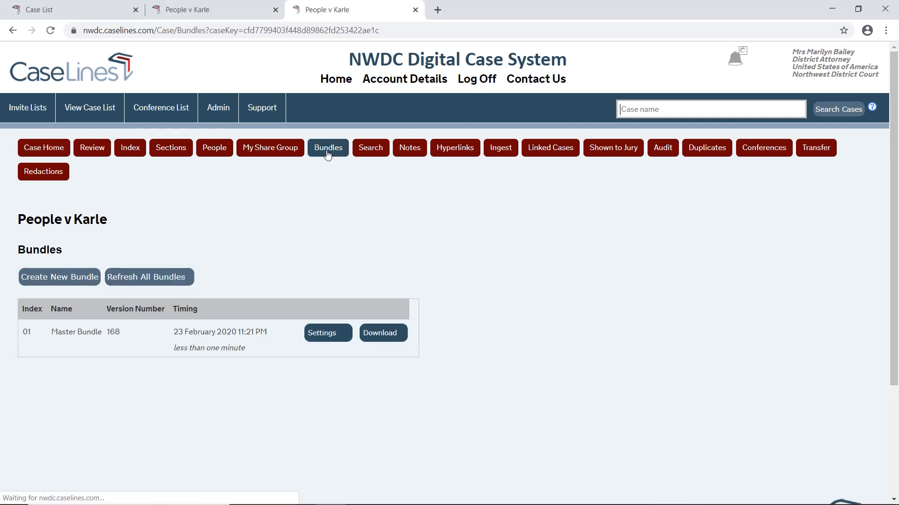
pyautogui.click(54, 281)
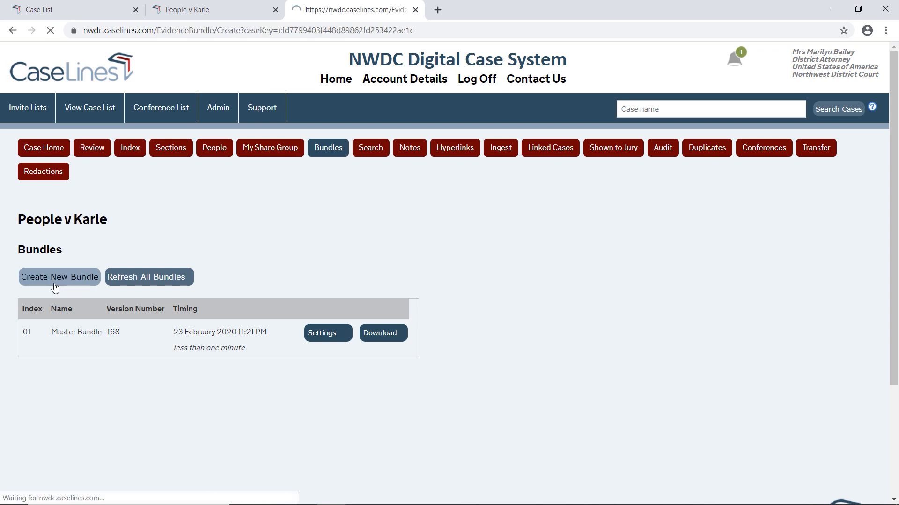
pyautogui.click(75, 339)
pyautogui.write('B')
pyautogui.click(76, 357)
pyautogui.write('Defense Discovery')
pyautogui.click(69, 385)
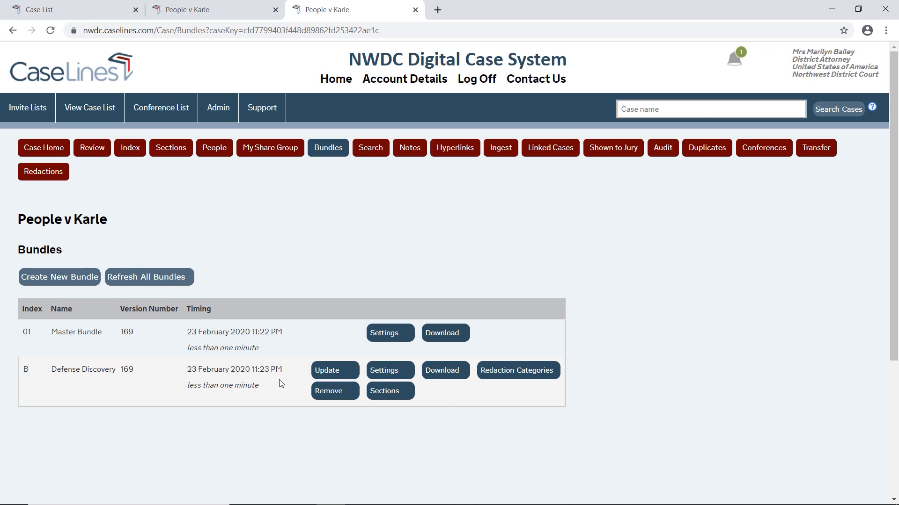
# Add the Charges_Applications, Interrogation Transcripts, Police Video and Police Photos sections to the Defense Discovery bundle
pyautogui.click(394, 399)
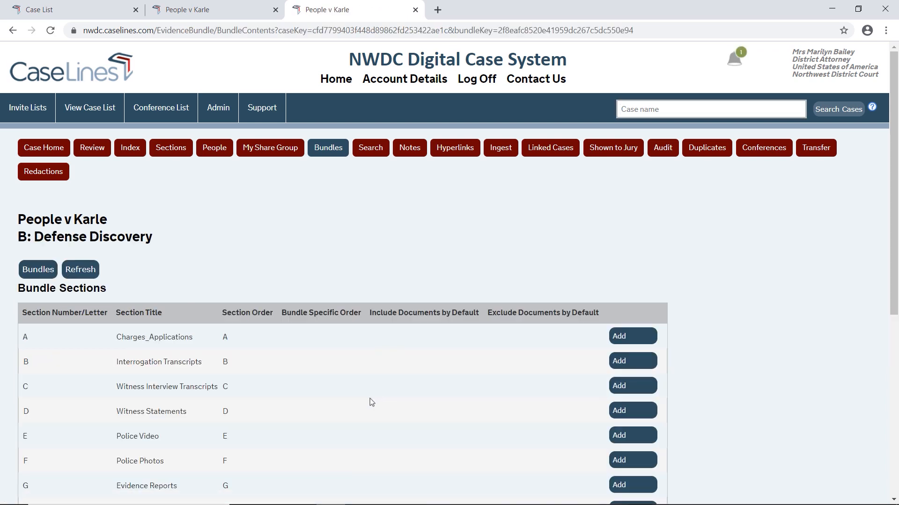
pyautogui.click(628, 340)
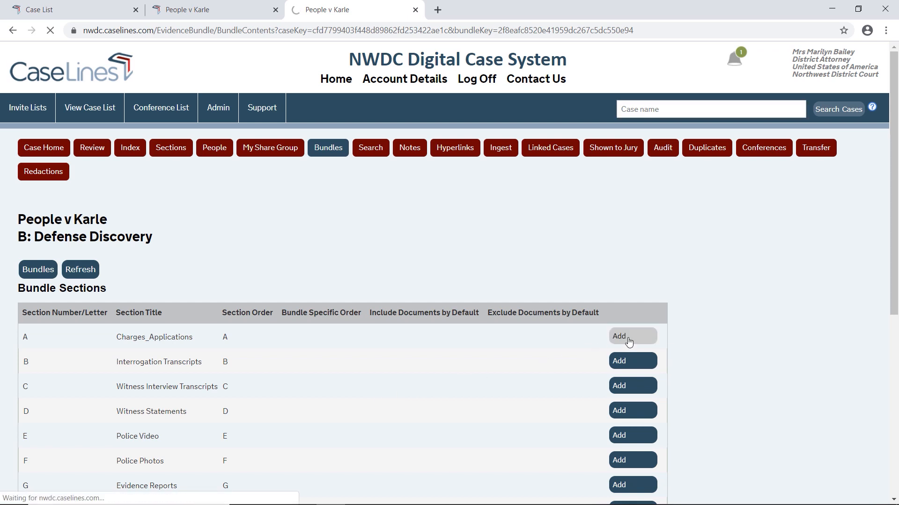
pyautogui.click(628, 364)
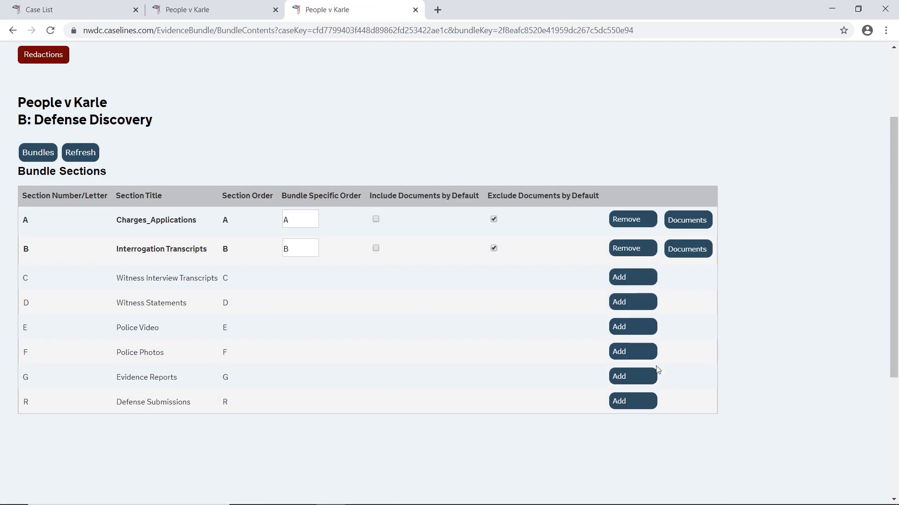
pyautogui.click(630, 327)
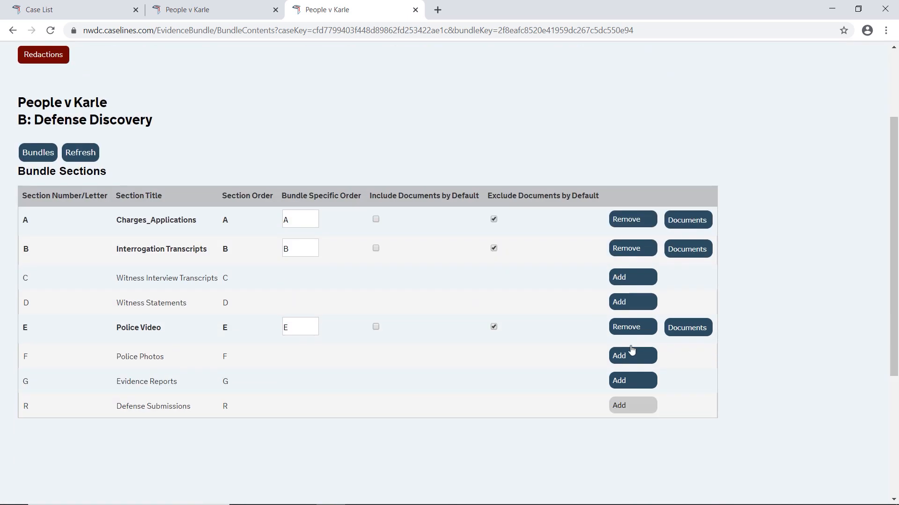
pyautogui.click(631, 351)
# Set the sections added to Defense Discovery to include documents by default and return to the bundle list
pyautogui.click(375, 336)
pyautogui.click(376, 443)
pyautogui.click(376, 473)
pyautogui.scroll(-3, 395, 461)
pyautogui.click(52, 155)
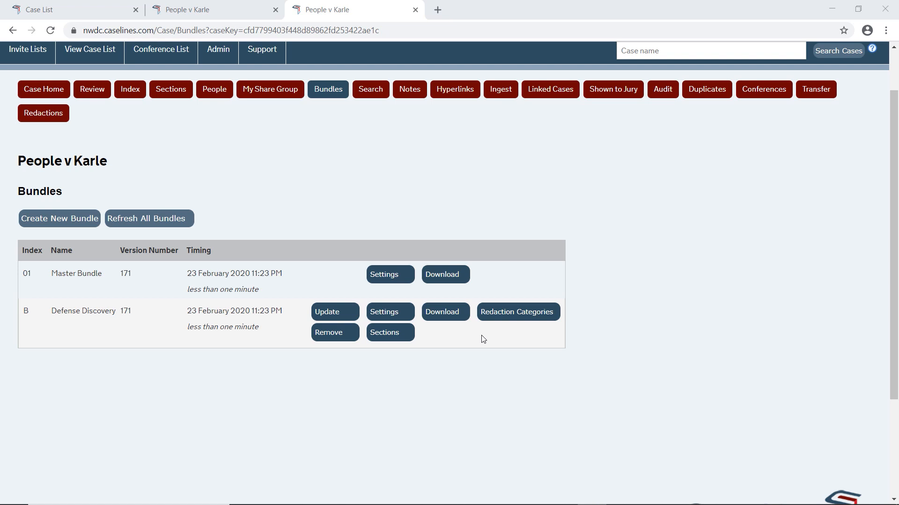
# Apply the Personal Data and Default Category redactions to the Defense Discovery bundle
pyautogui.click(498, 316)
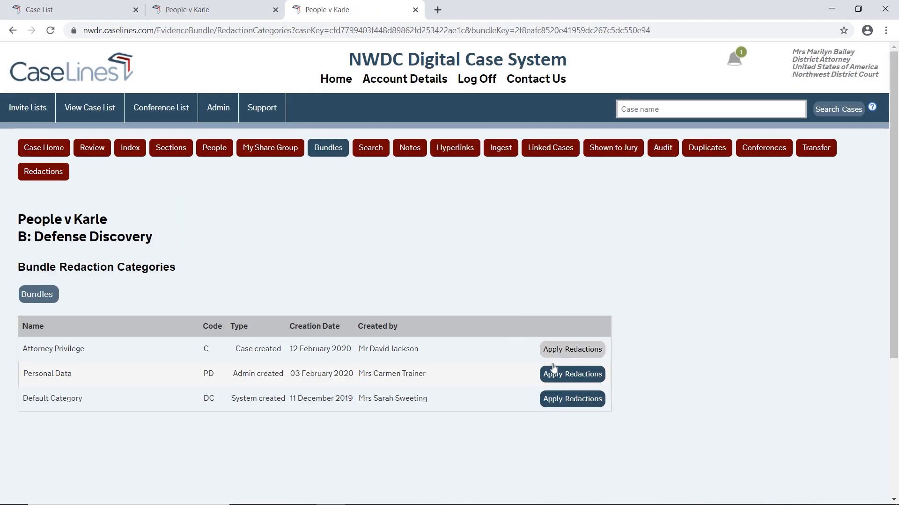
pyautogui.click(571, 374)
pyautogui.click(507, 116)
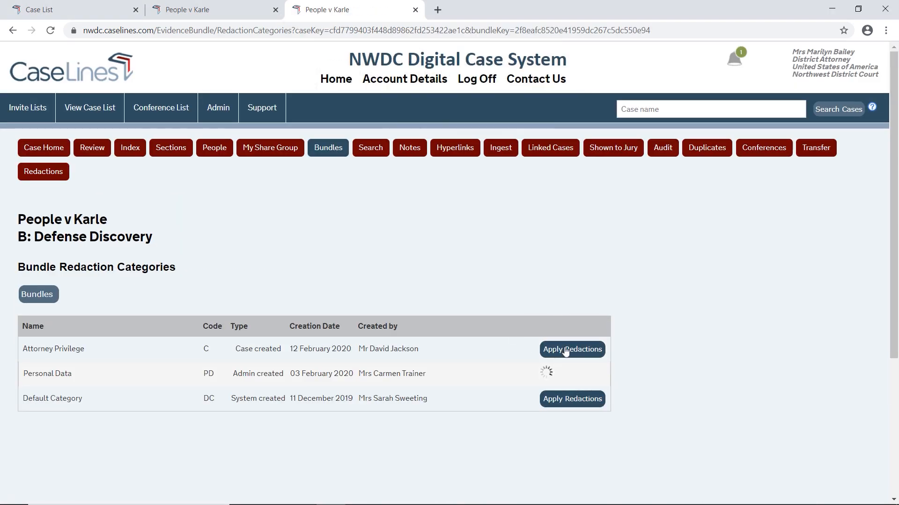
pyautogui.click(572, 398)
pyautogui.click(510, 109)
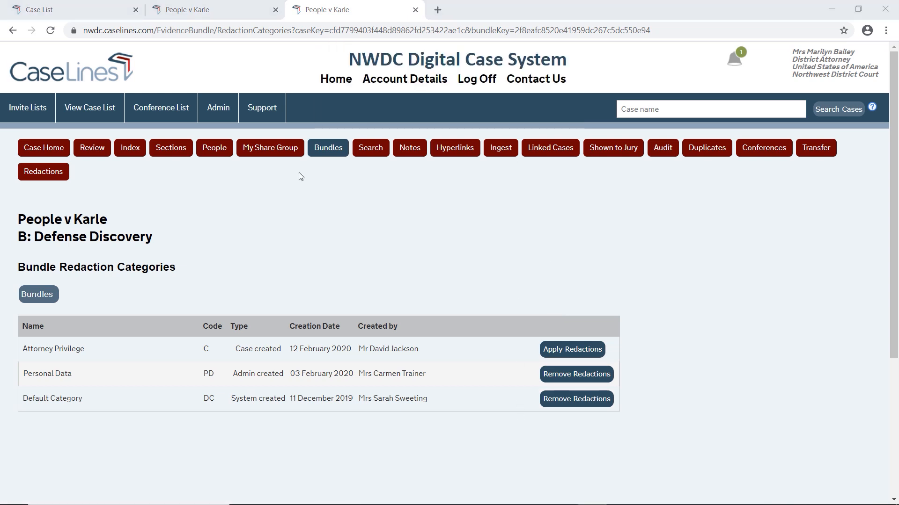
# Start an invitation for a new case participant and enter the defense counsel's email
pyautogui.click(214, 148)
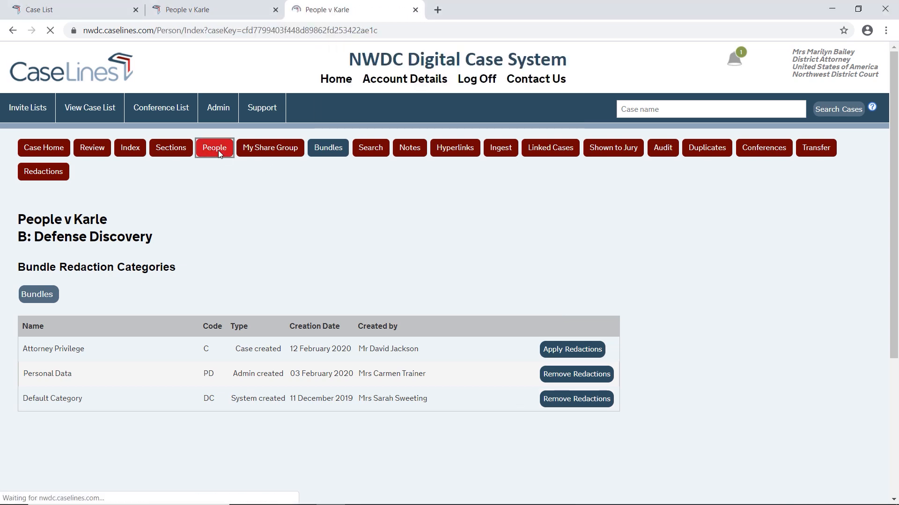
pyautogui.click(75, 273)
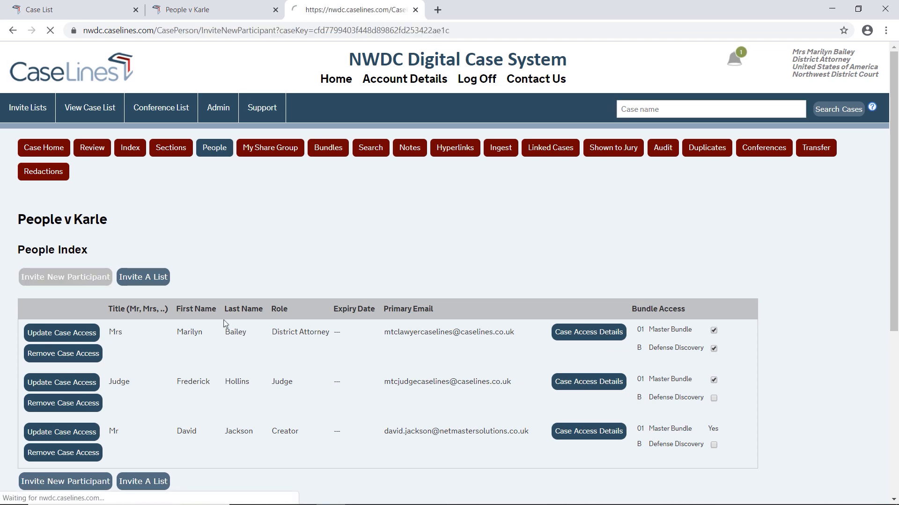
pyautogui.write('mtcla')
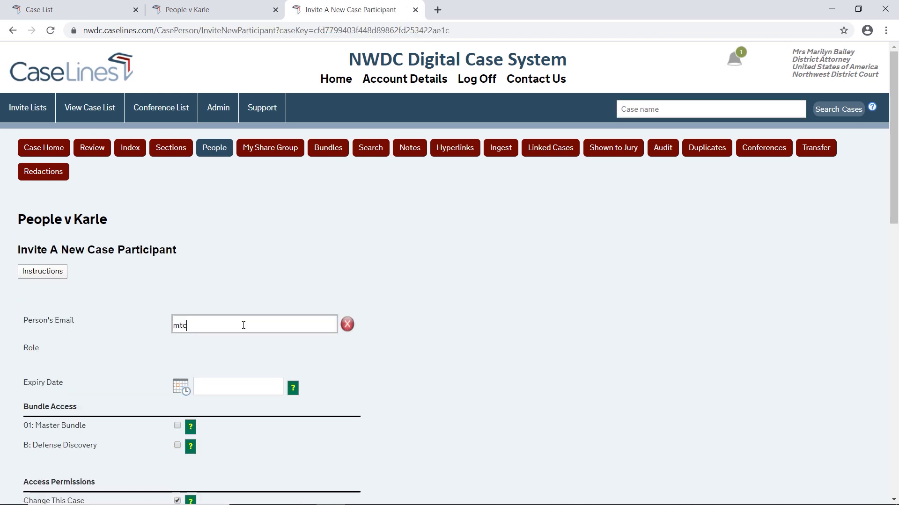
pyautogui.click(235, 336)
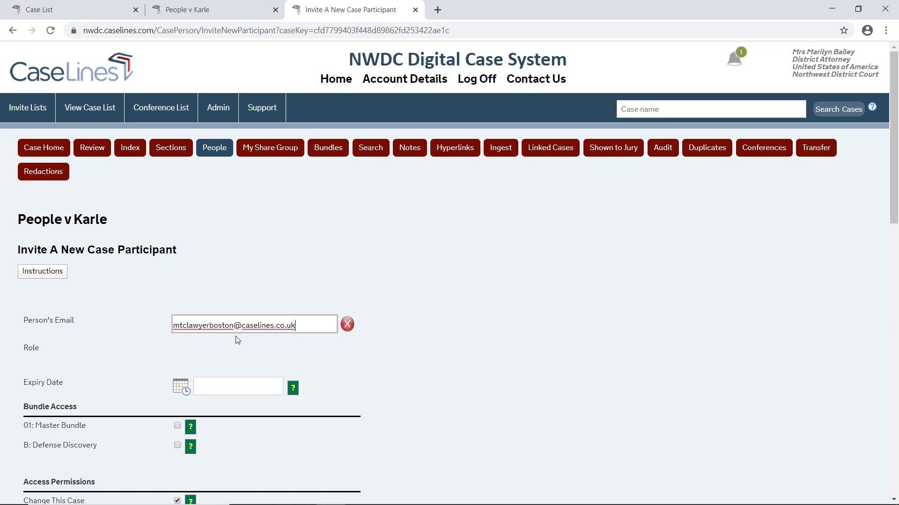
# Set the invitee's expiry date to 26/02/2020 and grant access to the B: Defense Discovery bundle
pyautogui.scroll(-1, 210, 335)
pyautogui.click(182, 333)
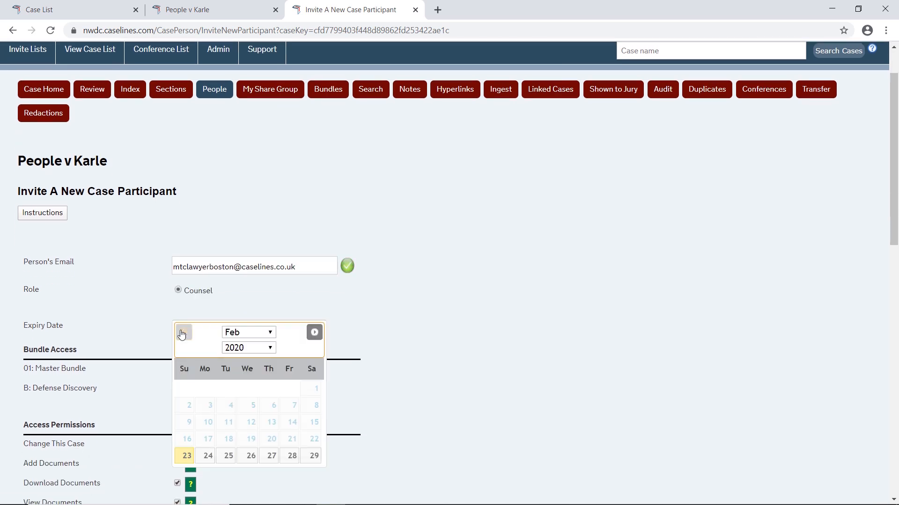
pyautogui.click(250, 455)
pyautogui.scroll(-2, 284, 402)
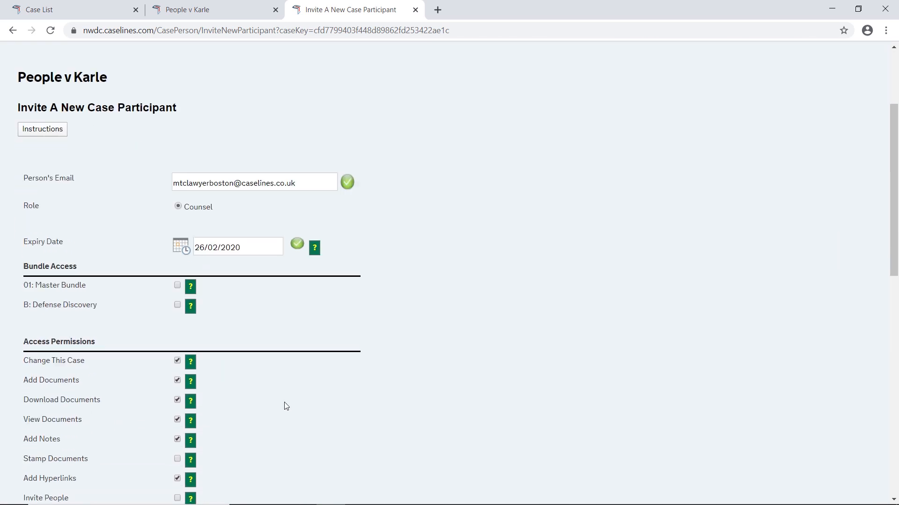
pyautogui.scroll(-1, 285, 403)
pyautogui.click(177, 274)
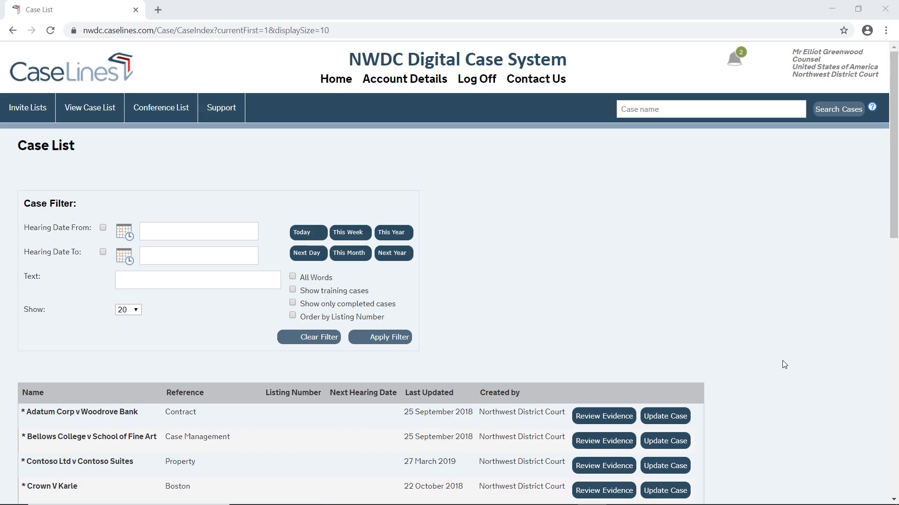
# Open the evidence of the case created by Netmaster Solutions and reply "Defense has no objection" to the note about deferring the first hearing
pyautogui.scroll(-3, 782, 361)
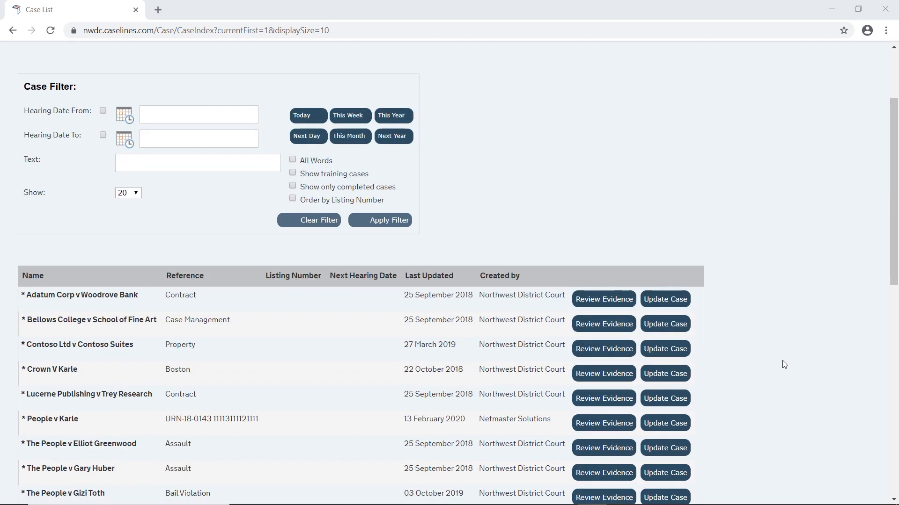
pyautogui.click(604, 424)
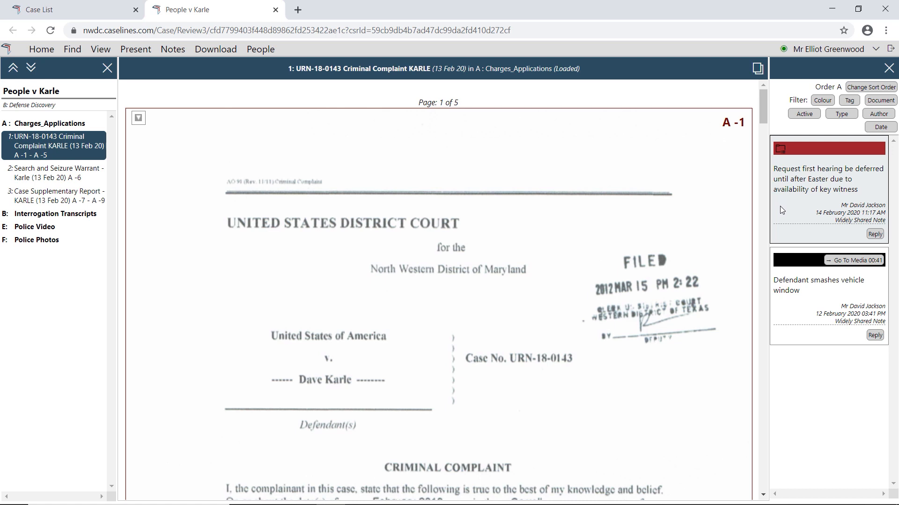
pyautogui.click(874, 234)
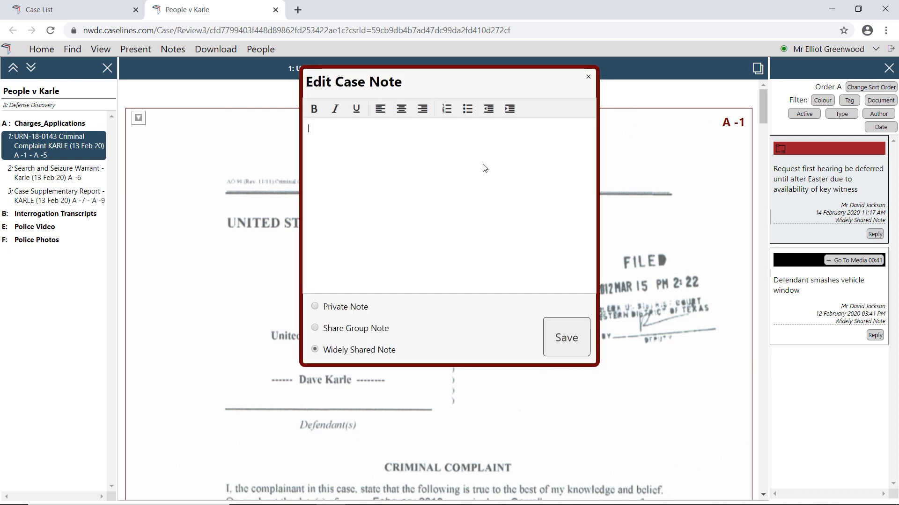
pyautogui.write('f')
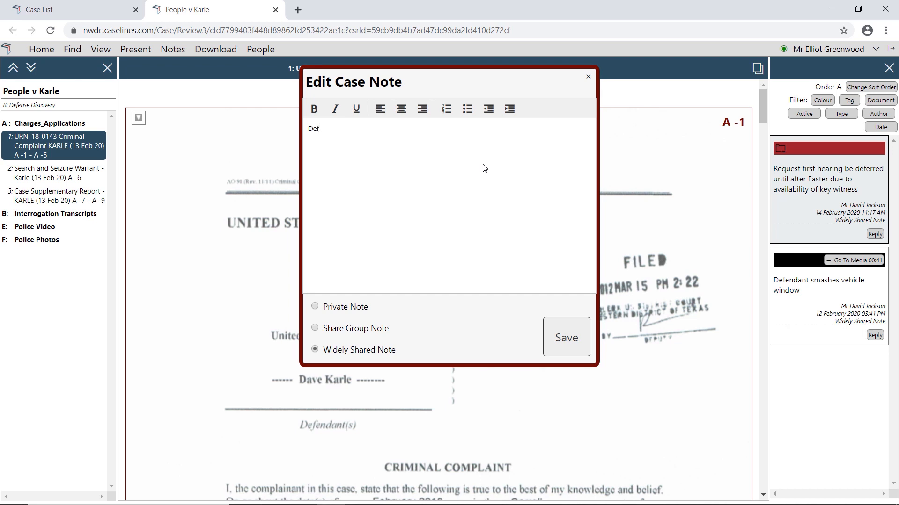
pyautogui.write('ense has no objection')
pyautogui.click(559, 340)
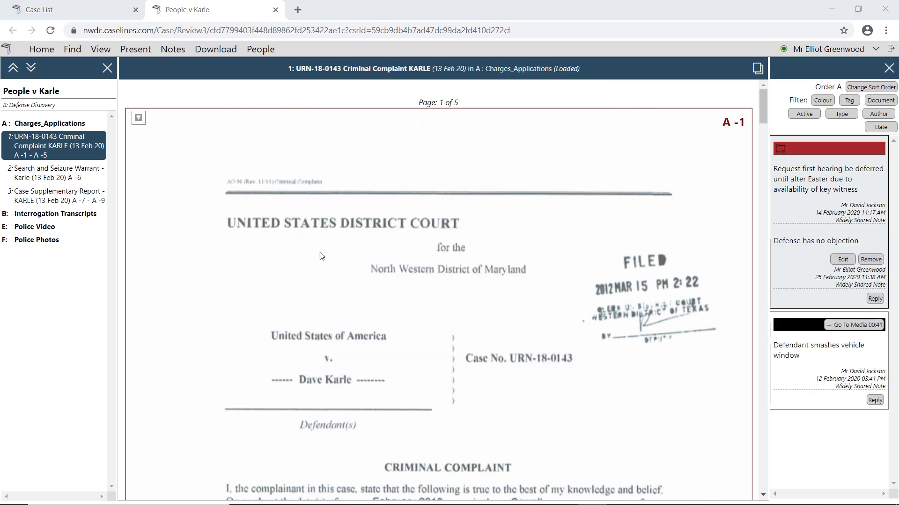
# Open the first Police Interrogation document under Interrogation Transcripts and check the redactions on page 1
pyautogui.click(80, 219)
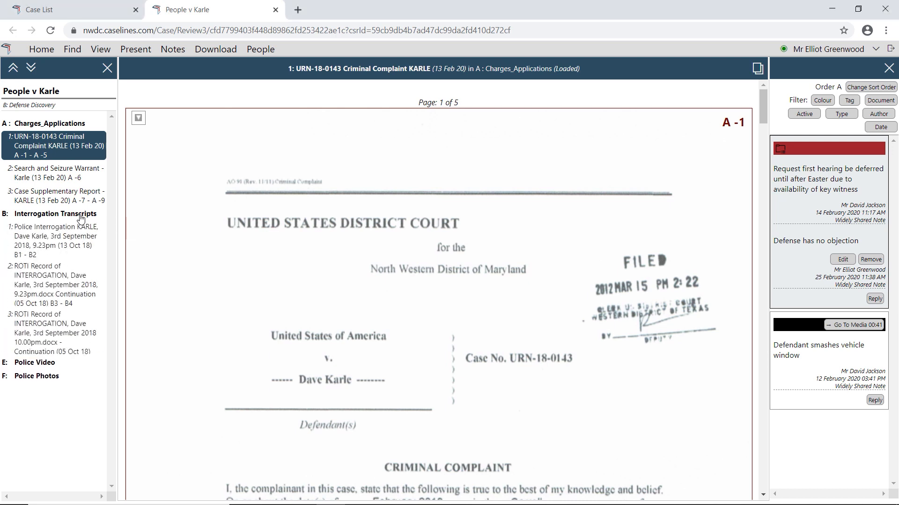
pyautogui.click(93, 244)
pyautogui.scroll(-13, 500, 307)
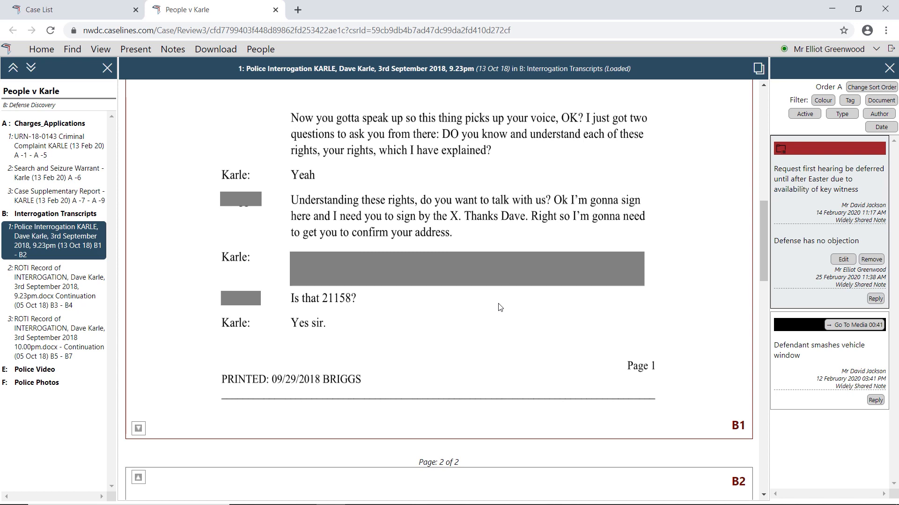
# Open the first police photo, IMG_8217.jpg, and display and read through its metadata
pyautogui.click(34, 387)
pyautogui.click(37, 403)
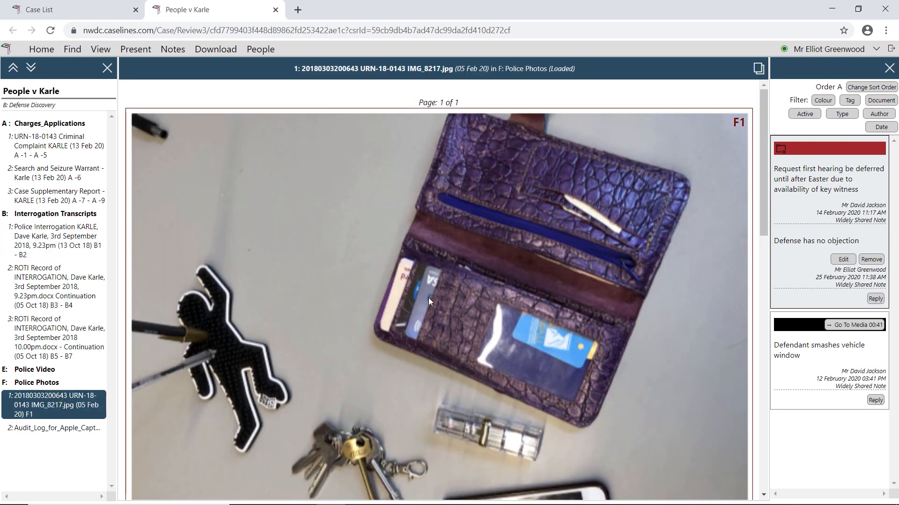
pyautogui.scroll(-2, 428, 297)
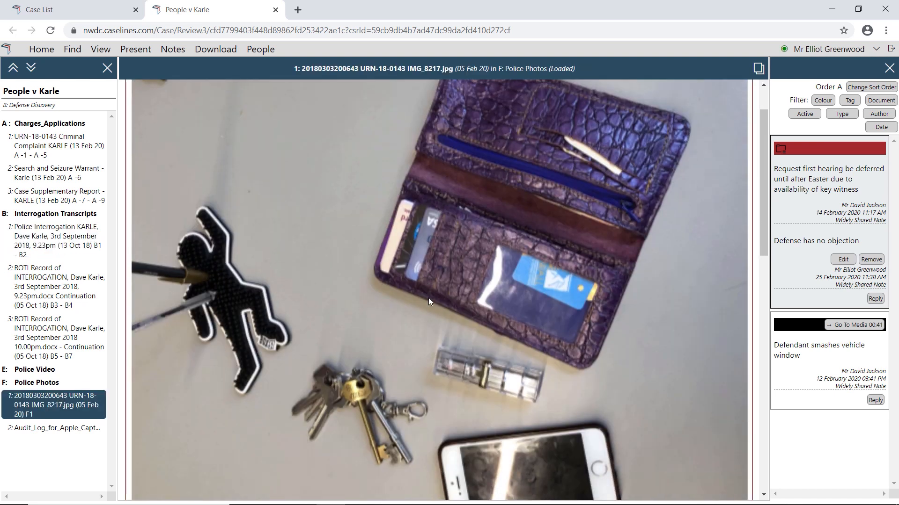
pyautogui.click(98, 50)
pyautogui.click(120, 80)
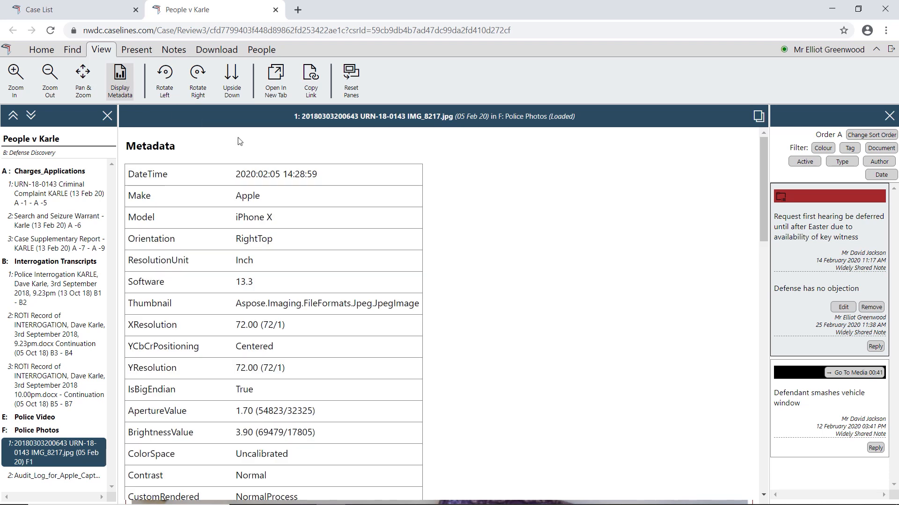
pyautogui.scroll(-5, 475, 257)
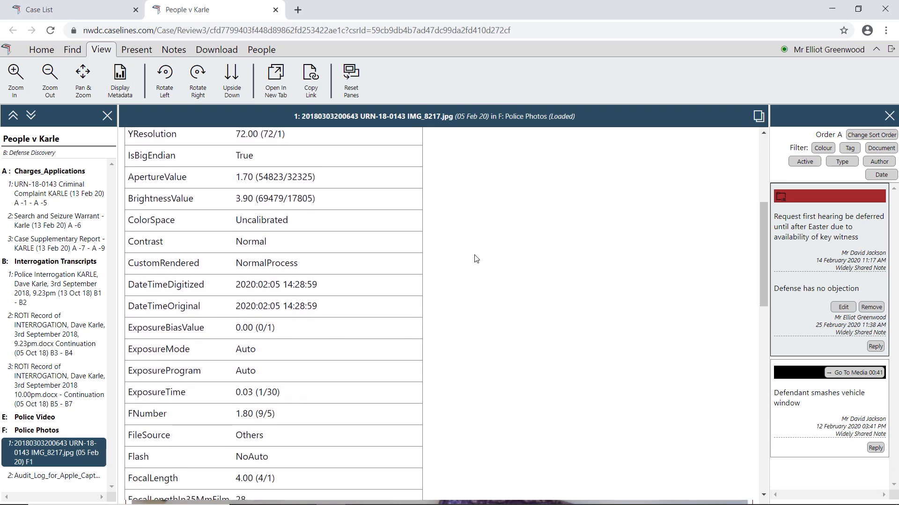
pyautogui.scroll(-1, 476, 259)
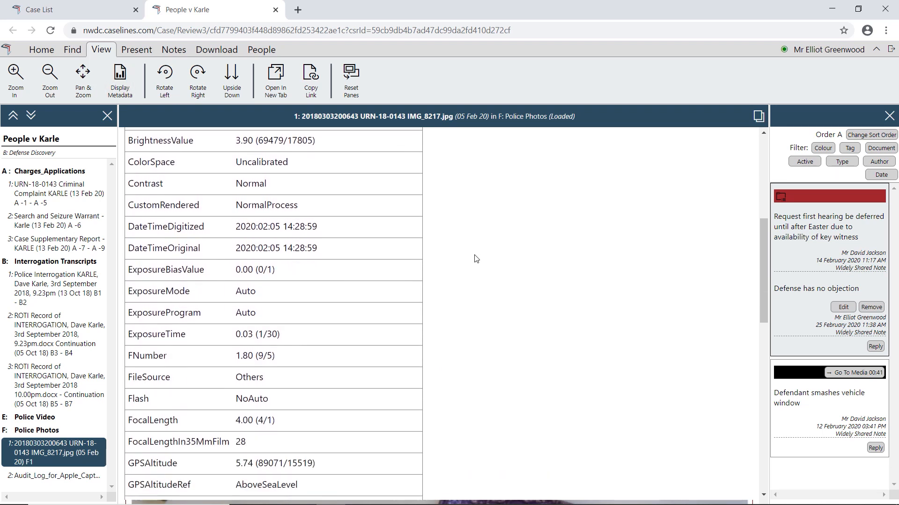
pyautogui.scroll(5, 476, 259)
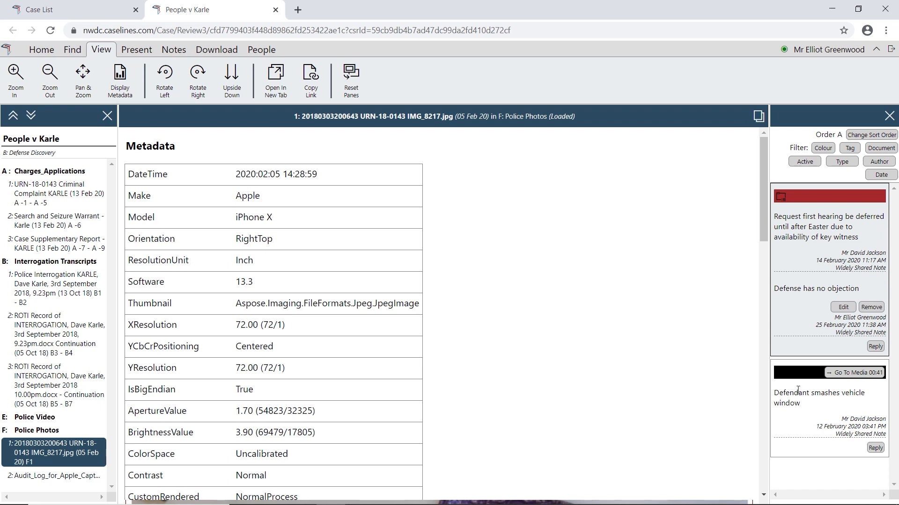
# Go to the 00:41 moment in the police video linked from the smashed vehicle window note, play it briefly and pause
pyautogui.click(839, 377)
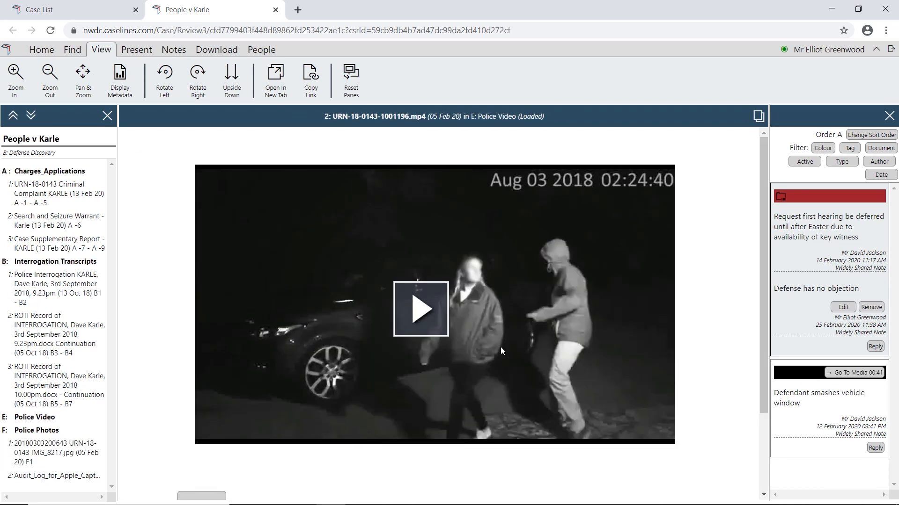
pyautogui.click(438, 332)
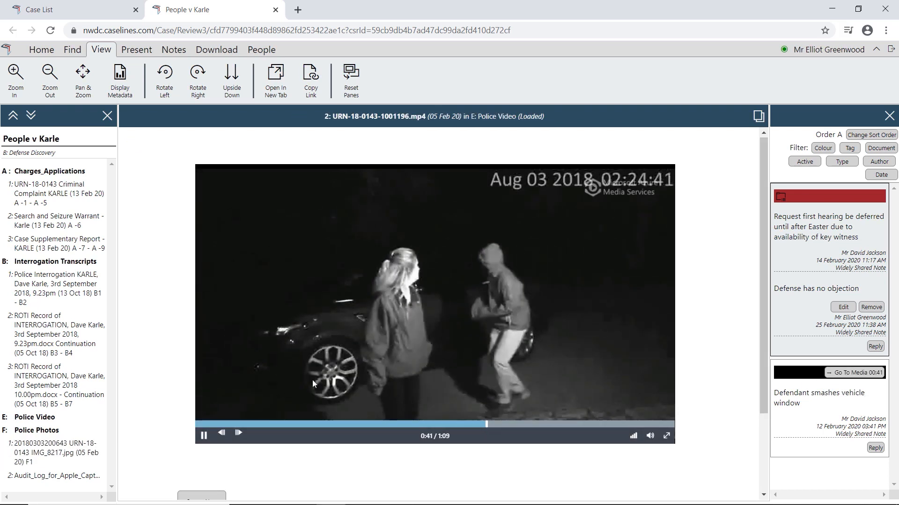
pyautogui.click(202, 439)
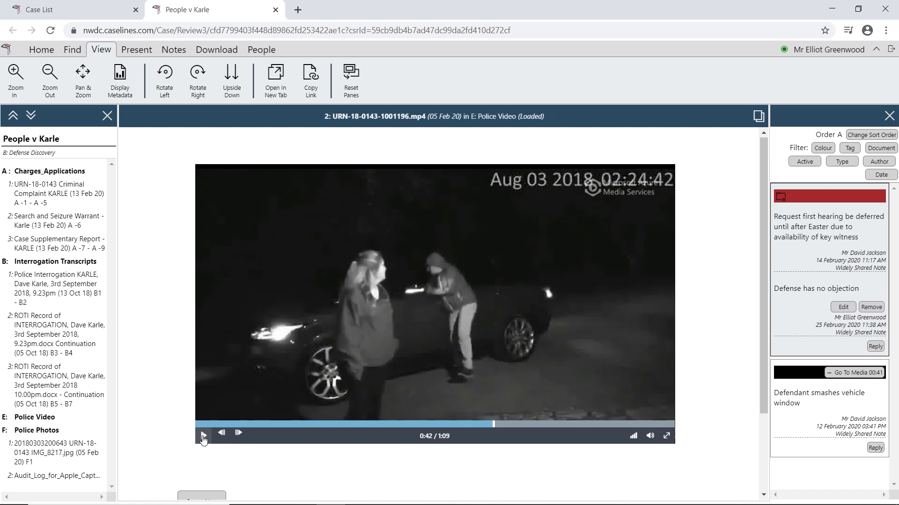